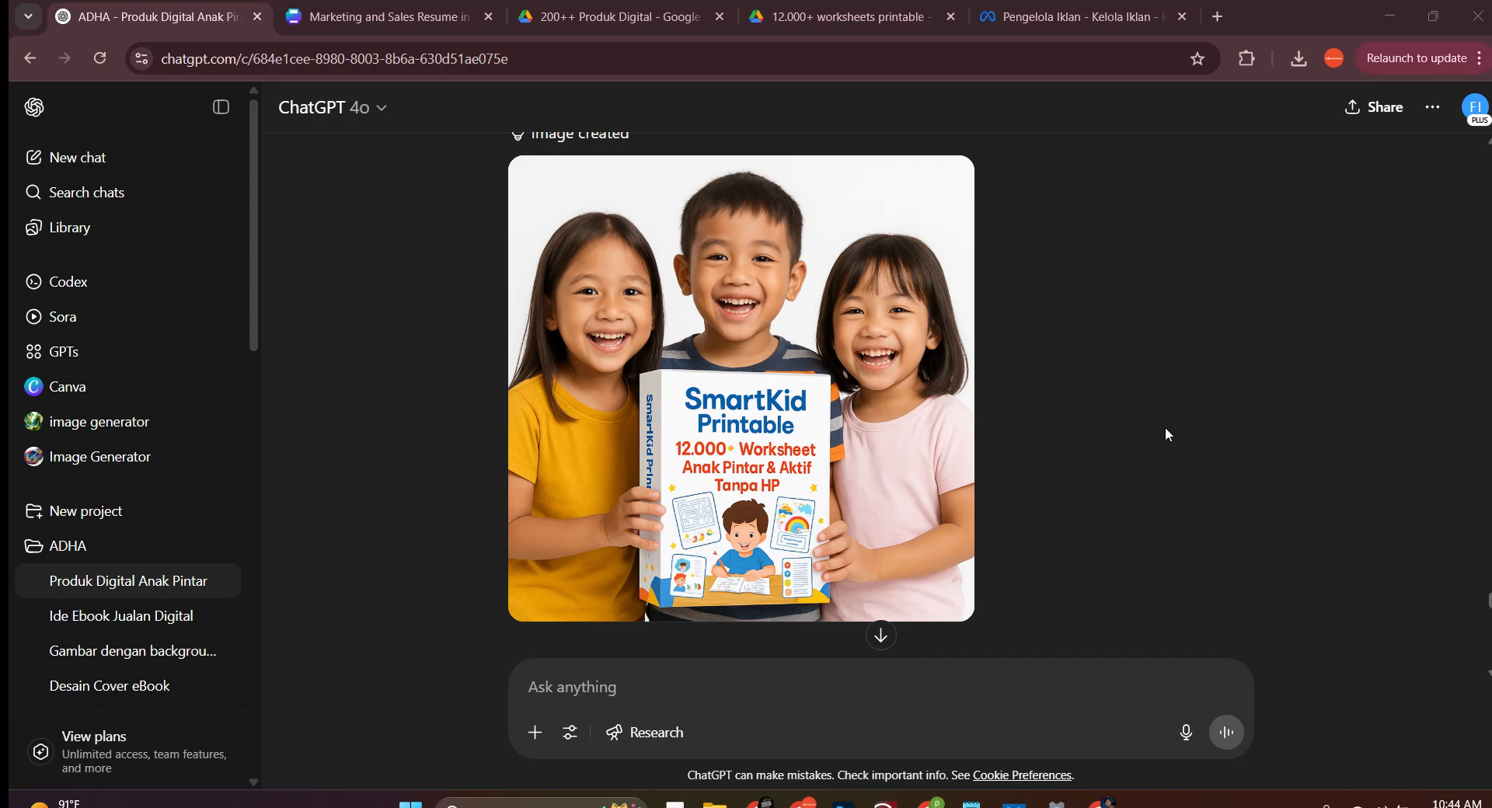
Read the "Section Tambahan — Peluang Bisnis Orang Tua" reply, including its headline, subheadline and list of benefits
{"action": "mouse_move", "coordinate": [887, 532]}
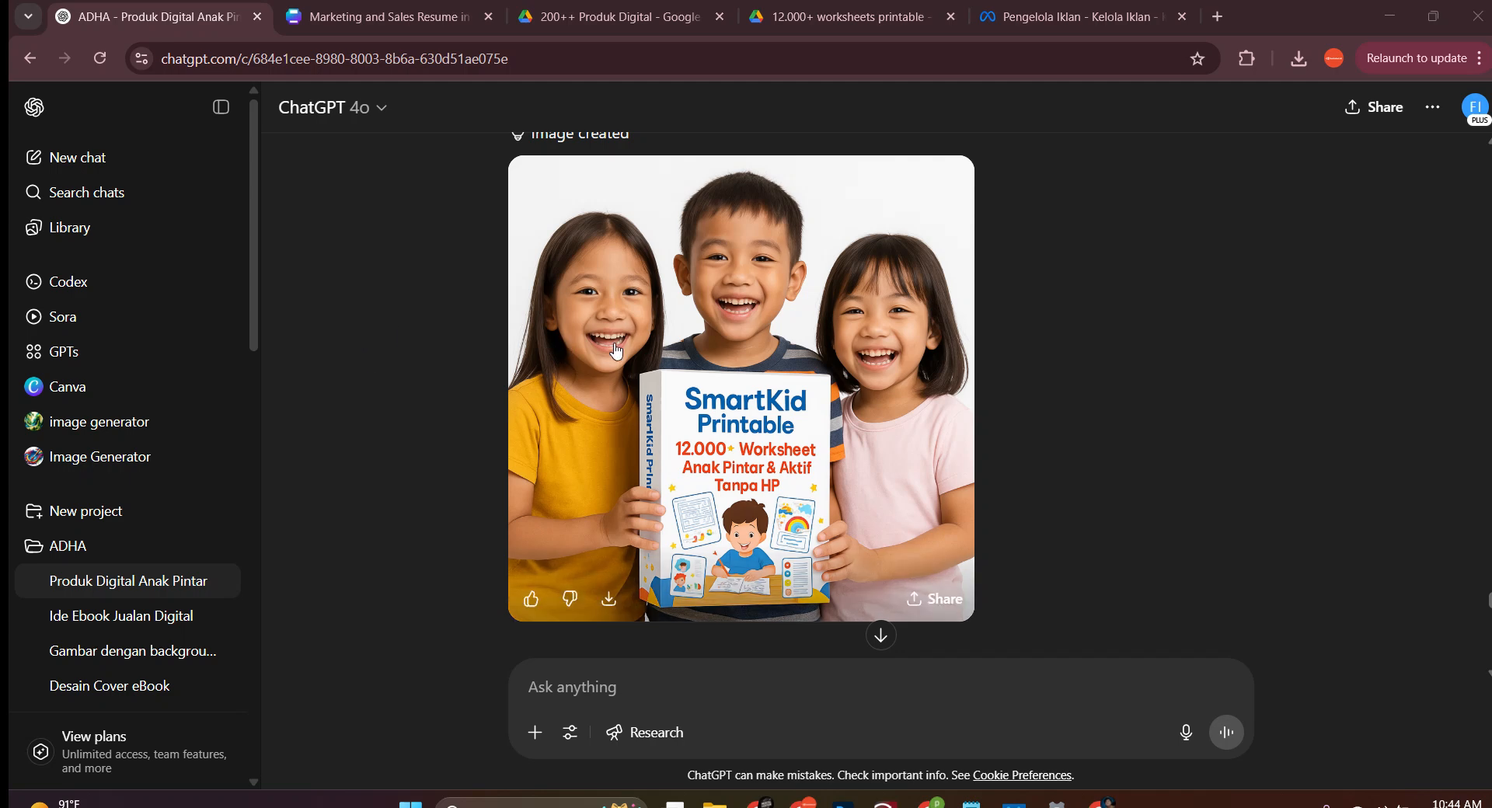
{"action": "scroll", "coordinate": [616, 352], "scroll_direction": "down", "scroll_amount": 20}
{"action": "scroll", "coordinate": [616, 352], "scroll_direction": "down", "scroll_amount": 8}
{"action": "scroll", "coordinate": [616, 351], "scroll_direction": "up", "scroll_amount": 20}
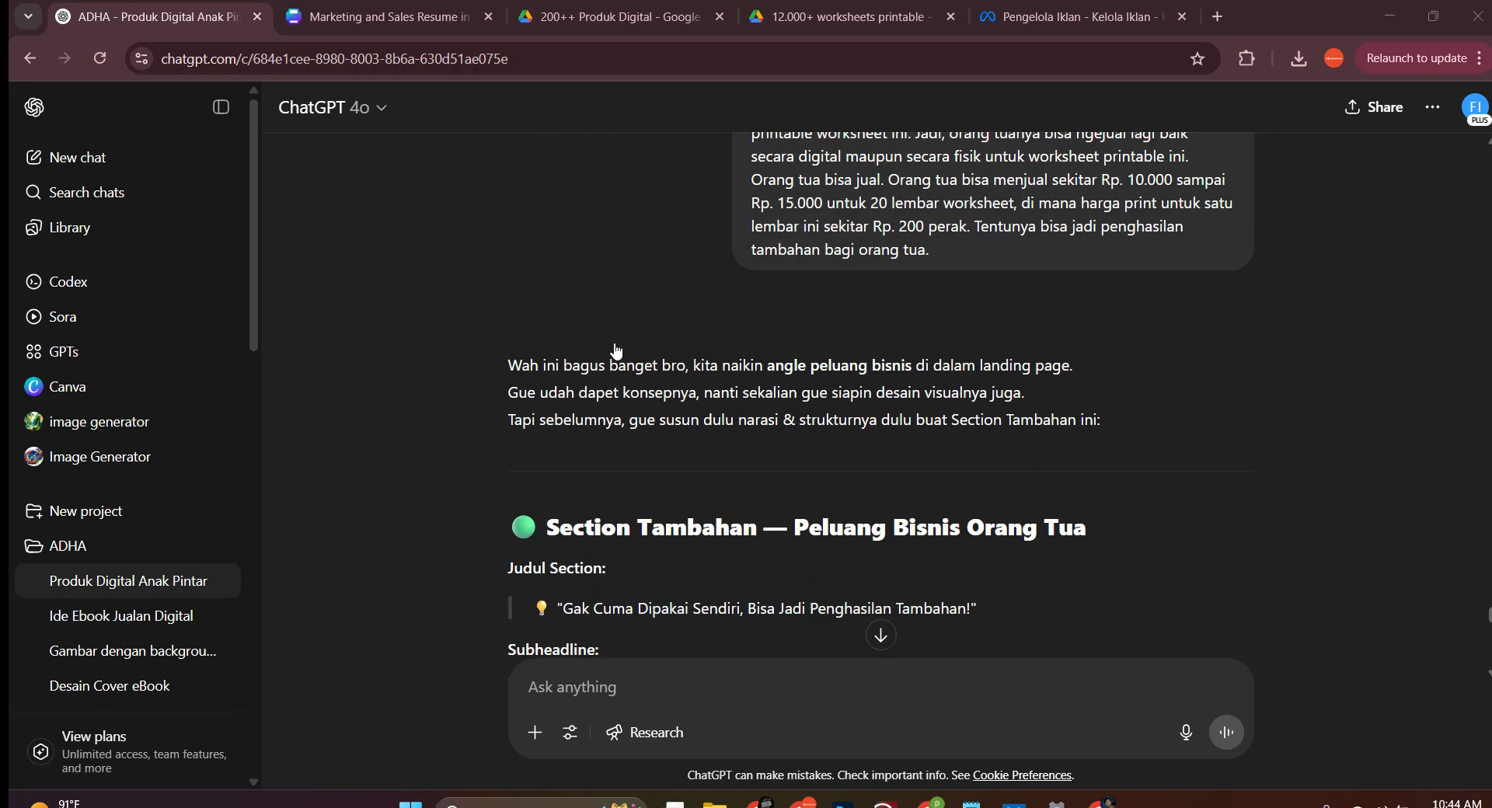
{"action": "scroll", "coordinate": [616, 351], "scroll_direction": "down", "scroll_amount": 4}
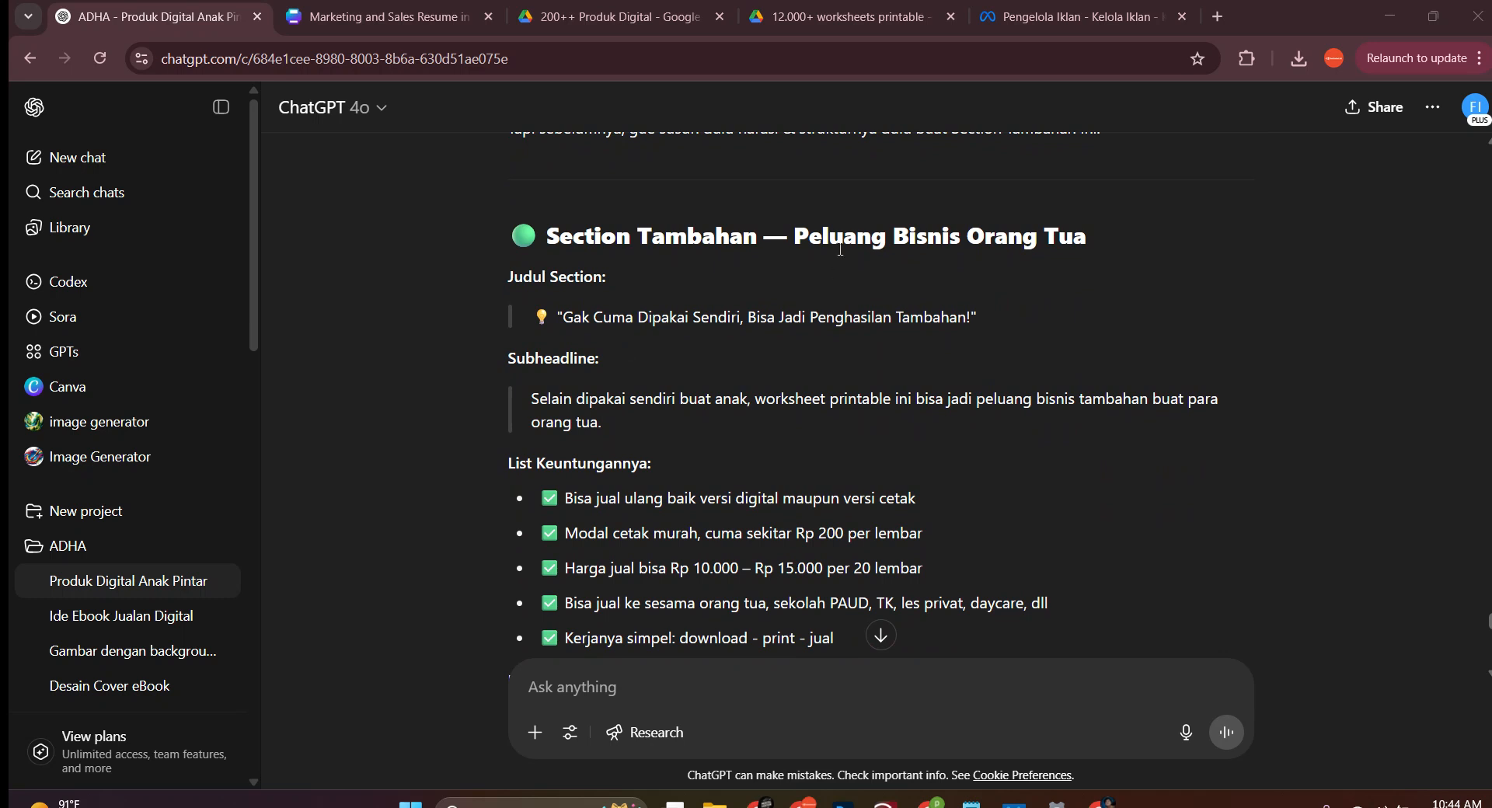
{"action": "left_click_drag", "start_coordinate": [797, 237], "coordinate": [1094, 229]}
{"action": "left_click", "coordinate": [952, 237]}
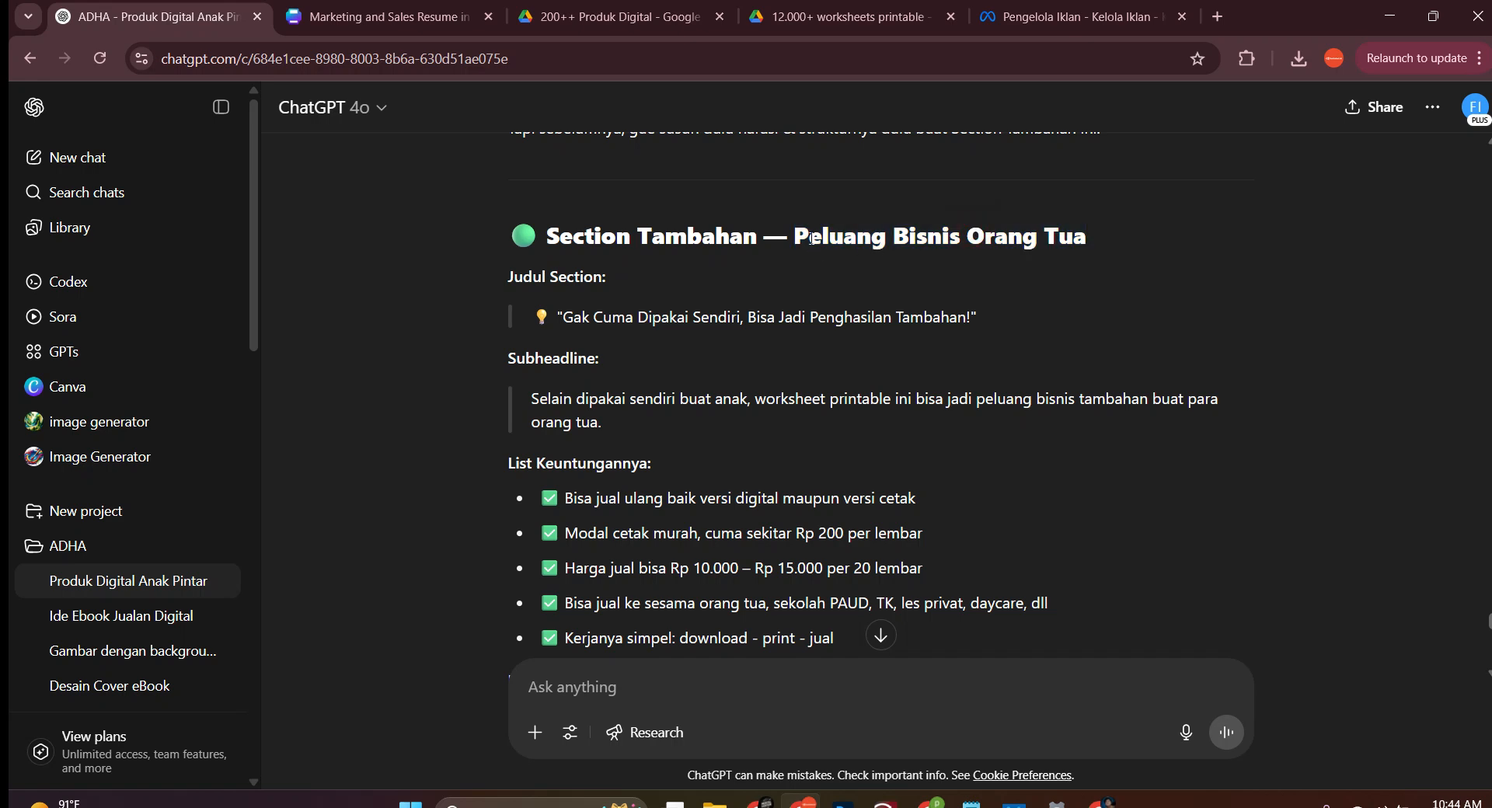
{"action": "left_click_drag", "start_coordinate": [795, 237], "coordinate": [1076, 236]}
{"action": "scroll", "coordinate": [945, 373], "scroll_direction": "down", "scroll_amount": 3}
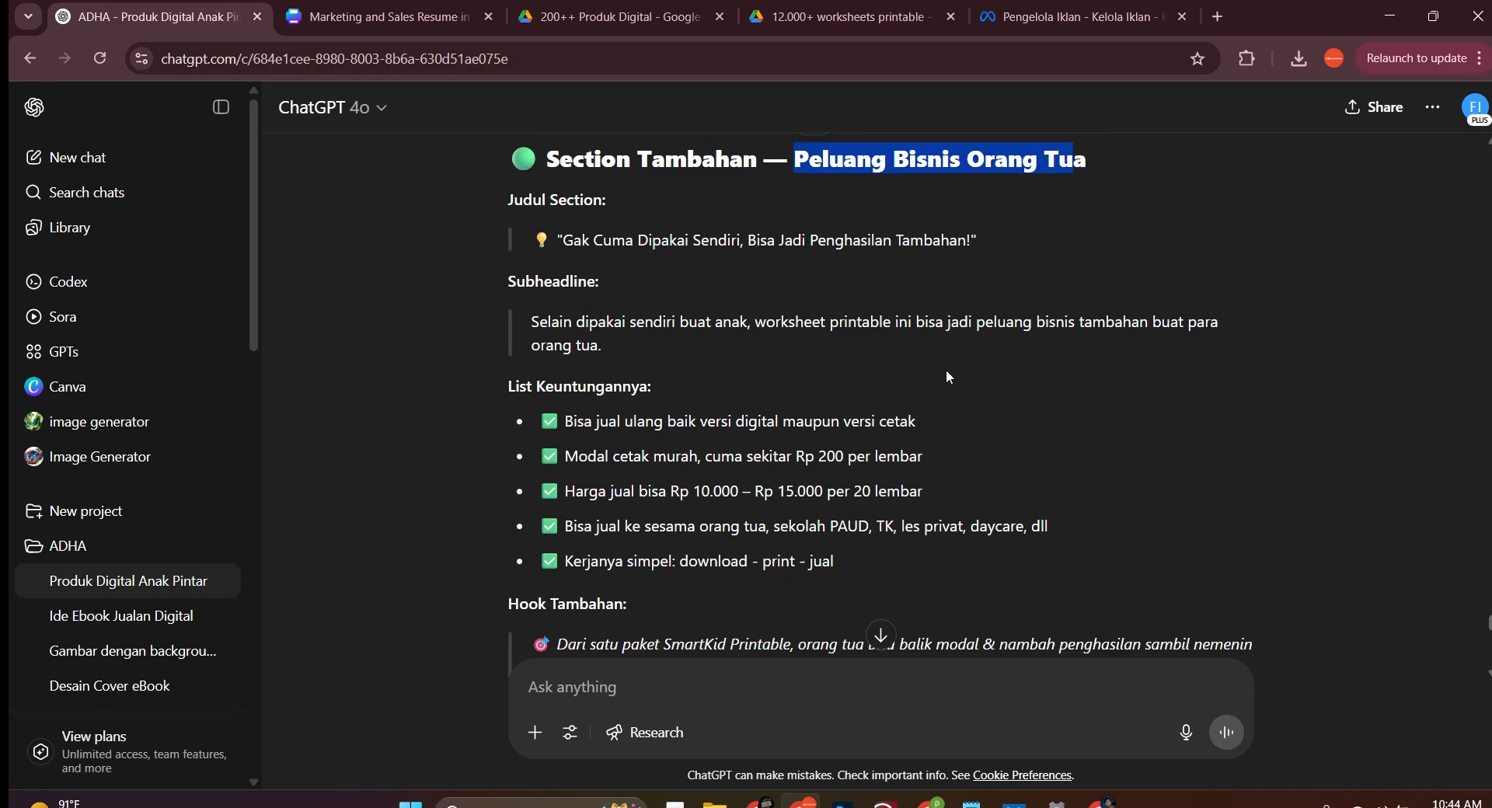
{"action": "scroll", "coordinate": [801, 458], "scroll_direction": "down", "scroll_amount": 2}
{"action": "scroll", "coordinate": [802, 456], "scroll_direction": "up", "scroll_amount": 4}
Examine the generated "Gak Cuma Dipakai Sendiri, Bisa Jadi Penghasilan Tambahan!" image from its headline down to its checklist
{"action": "scroll", "coordinate": [804, 456], "scroll_direction": "down", "scroll_amount": 8}
{"action": "scroll", "coordinate": [802, 455], "scroll_direction": "down", "scroll_amount": 8}
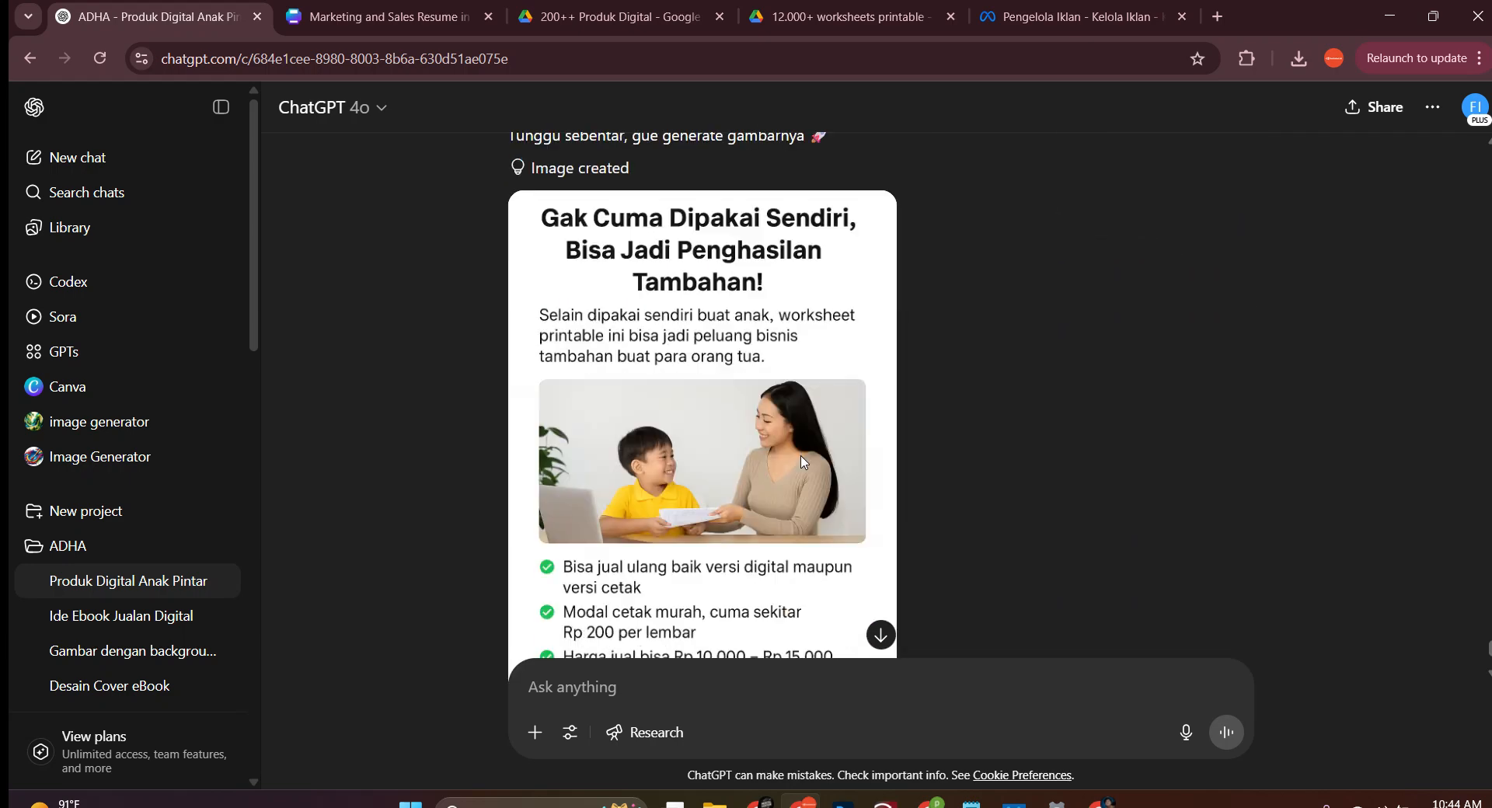
{"action": "scroll", "coordinate": [796, 460], "scroll_direction": "down", "scroll_amount": 4}
{"action": "scroll", "coordinate": [794, 464], "scroll_direction": "up", "scroll_amount": 4}
{"action": "scroll", "coordinate": [720, 313], "scroll_direction": "down", "scroll_amount": 1}
{"action": "scroll", "coordinate": [720, 313], "scroll_direction": "down", "scroll_amount": 3}
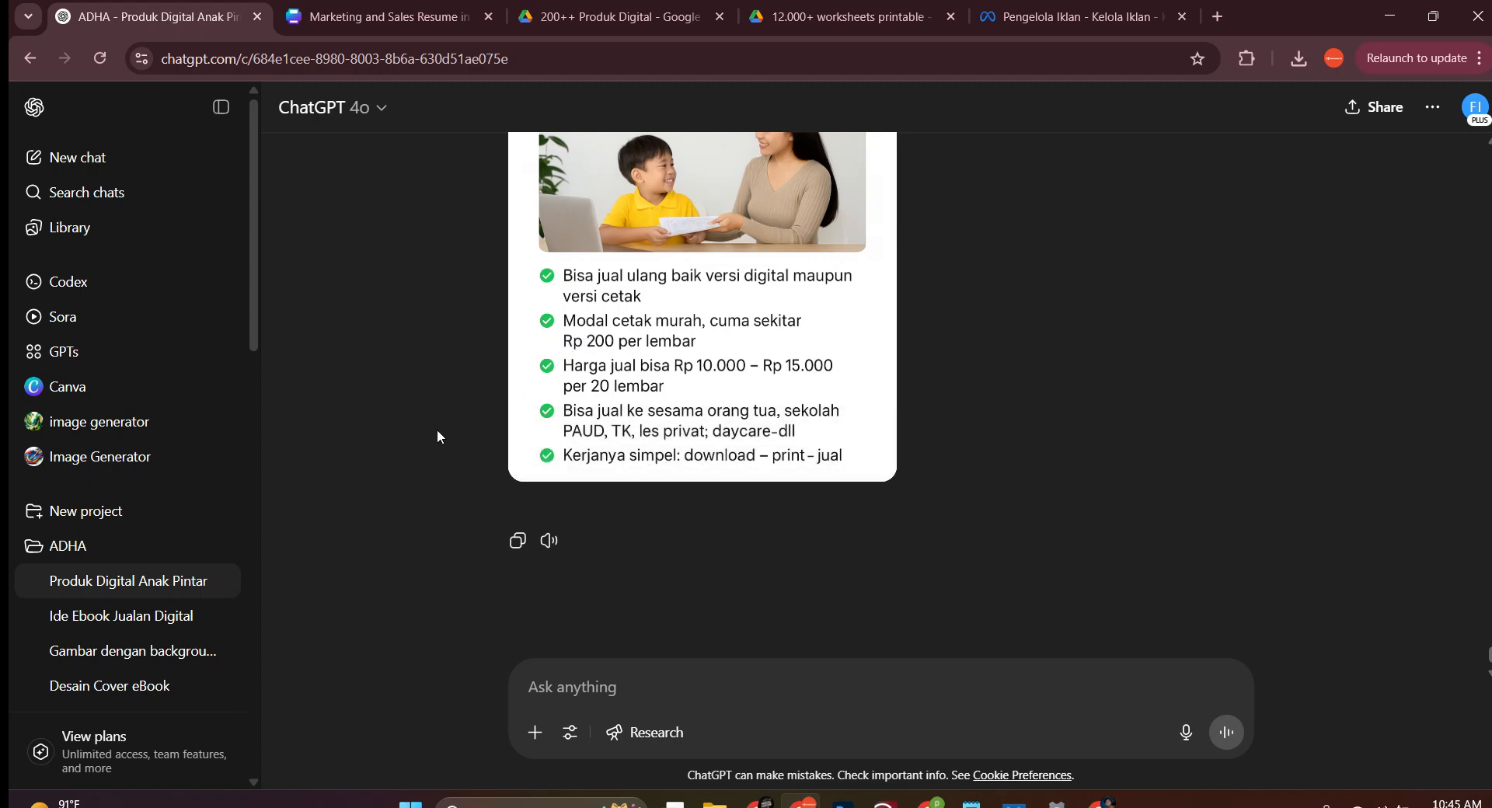
{"action": "scroll", "coordinate": [437, 436], "scroll_direction": "up", "scroll_amount": 1}
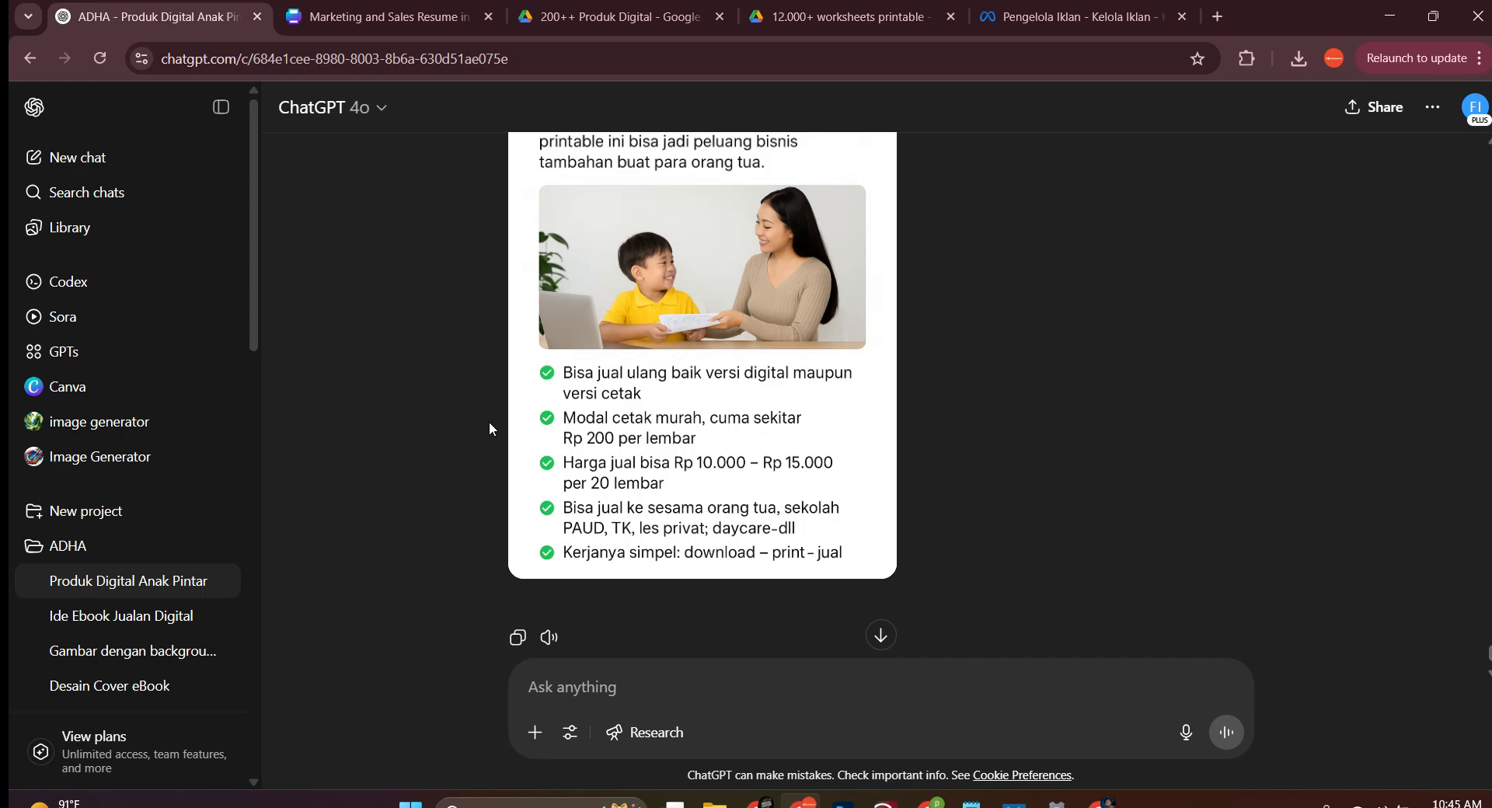
{"action": "mouse_move", "coordinate": [638, 482]}
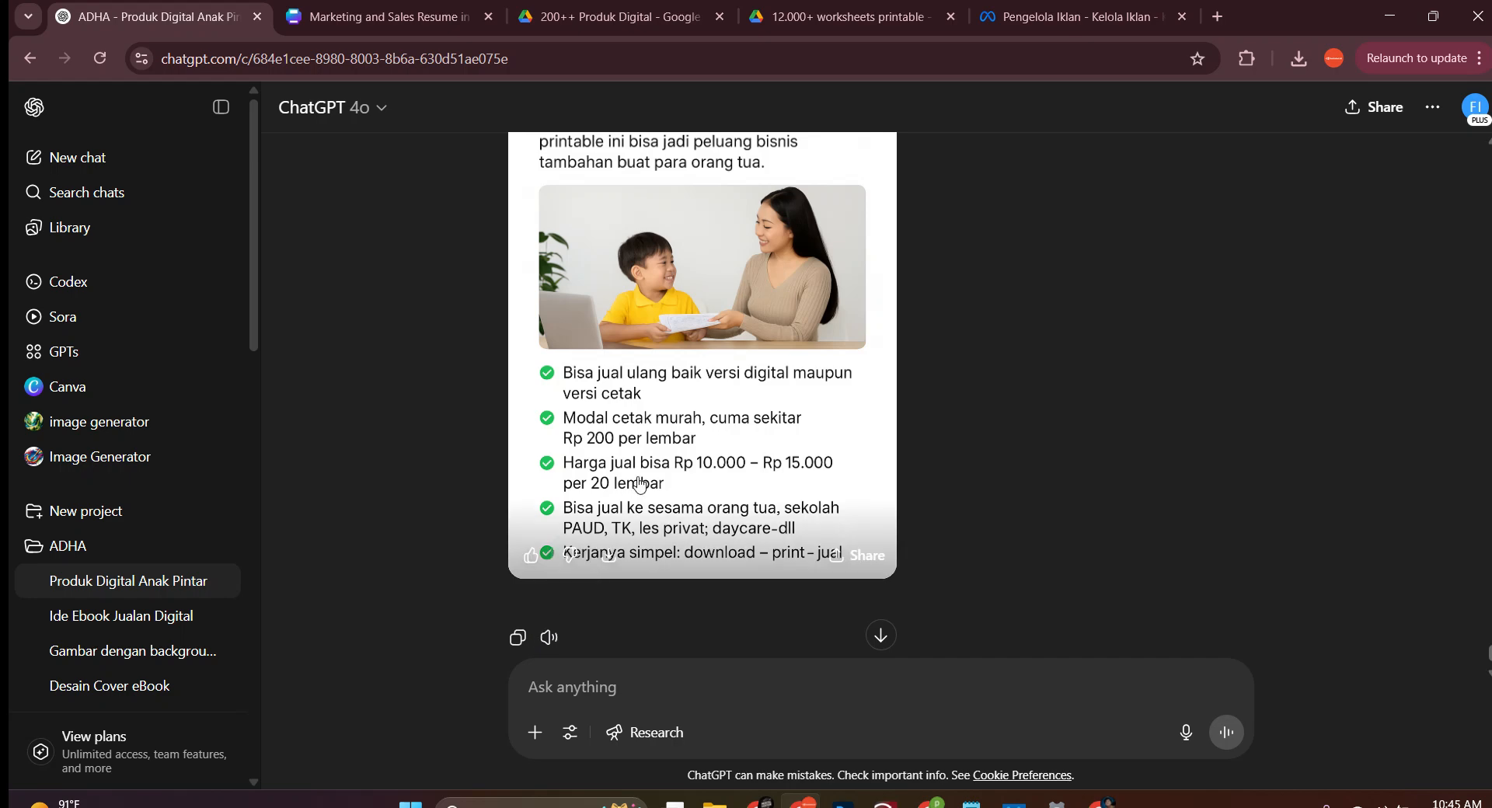
{"action": "scroll", "coordinate": [707, 582], "scroll_direction": "down", "scroll_amount": 1}
{"action": "scroll", "coordinate": [703, 587], "scroll_direction": "up", "scroll_amount": 8}
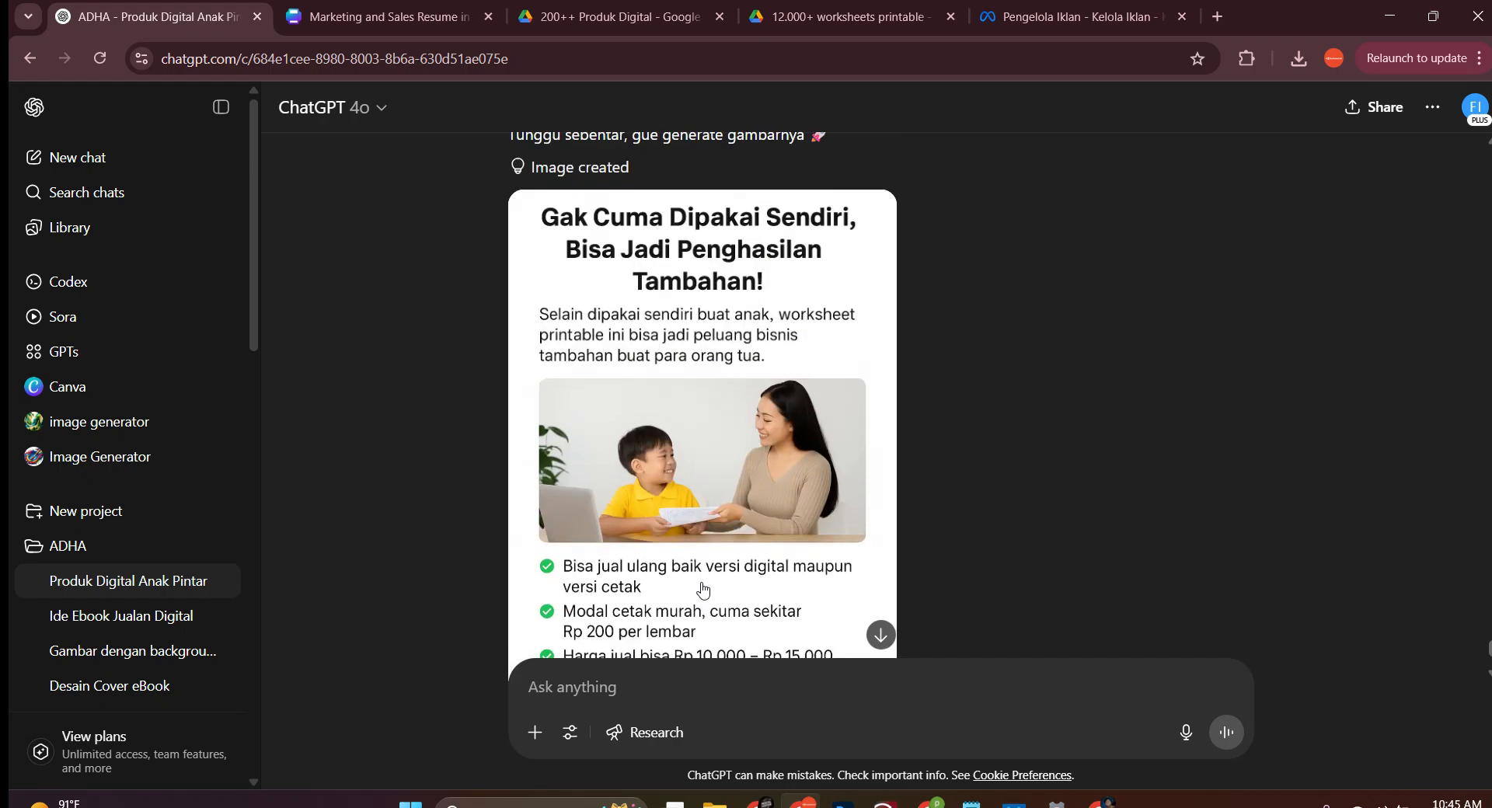
{"action": "scroll", "coordinate": [702, 590], "scroll_direction": "up", "scroll_amount": 3}
{"action": "scroll", "coordinate": [696, 591], "scroll_direction": "down", "scroll_amount": 7}
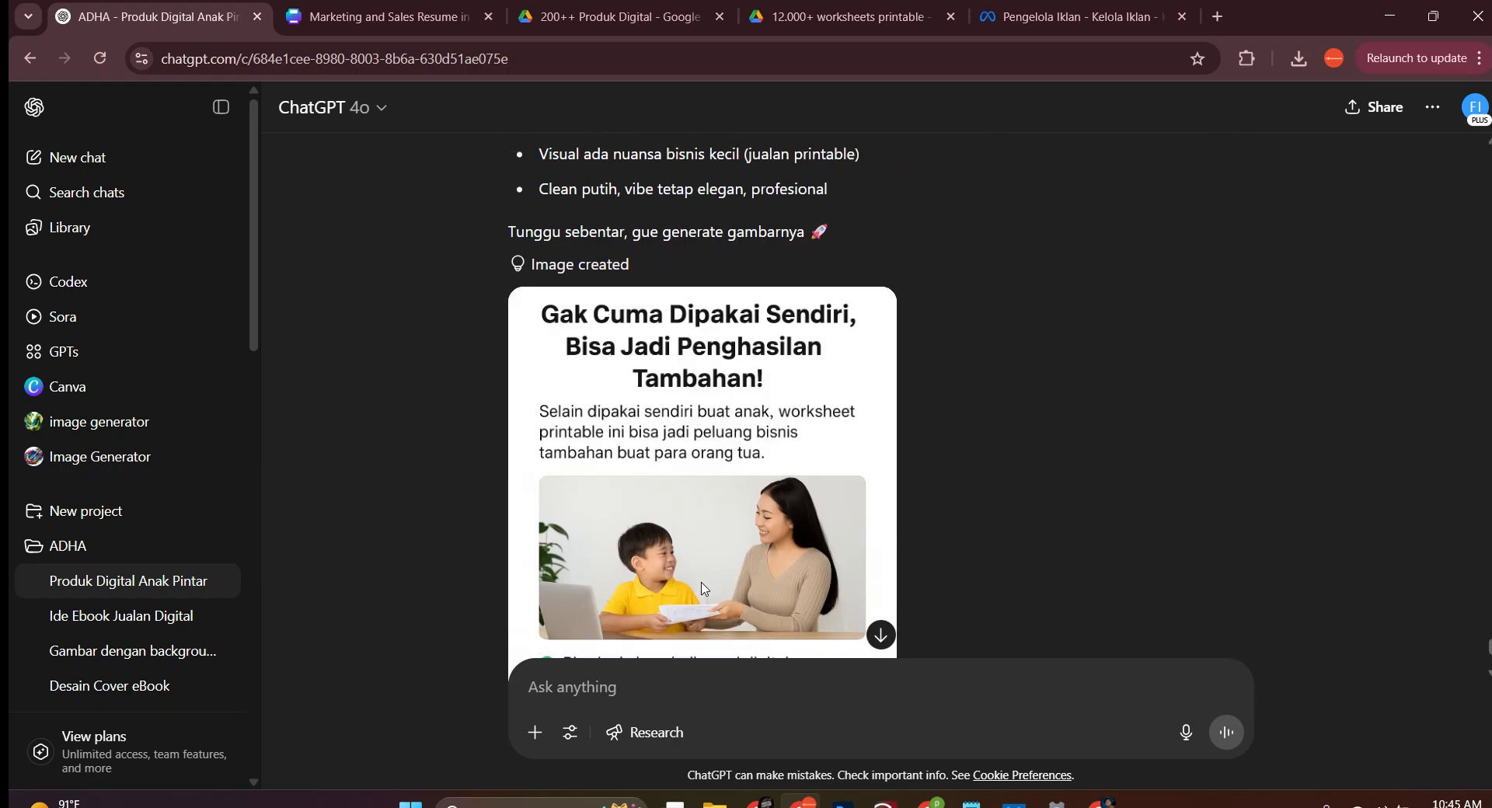
{"action": "scroll", "coordinate": [691, 593], "scroll_direction": "down", "scroll_amount": 4}
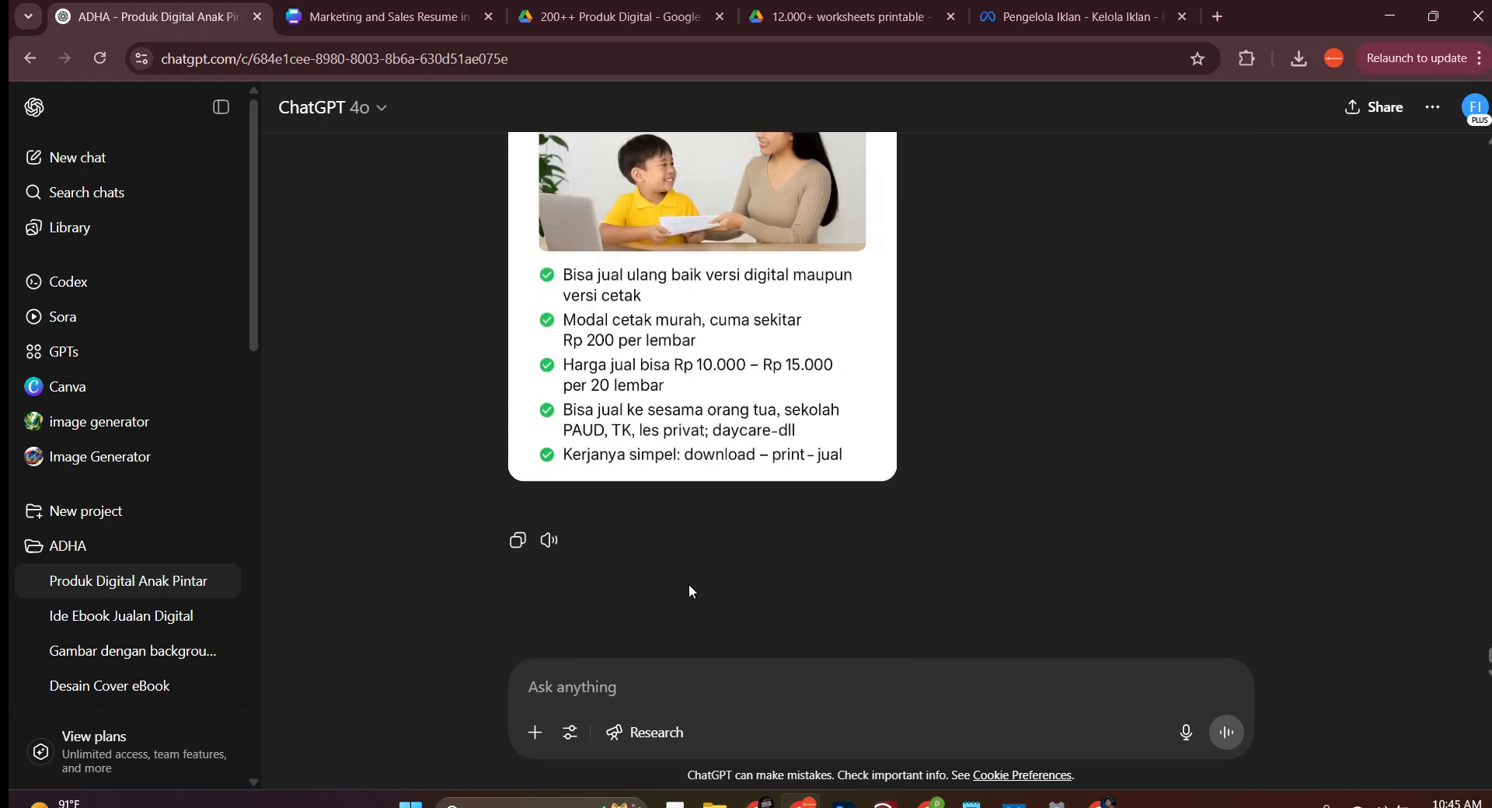
{"action": "scroll", "coordinate": [689, 590], "scroll_direction": "up", "scroll_amount": 3}
{"action": "scroll", "coordinate": [691, 590], "scroll_direction": "down", "scroll_amount": 1}
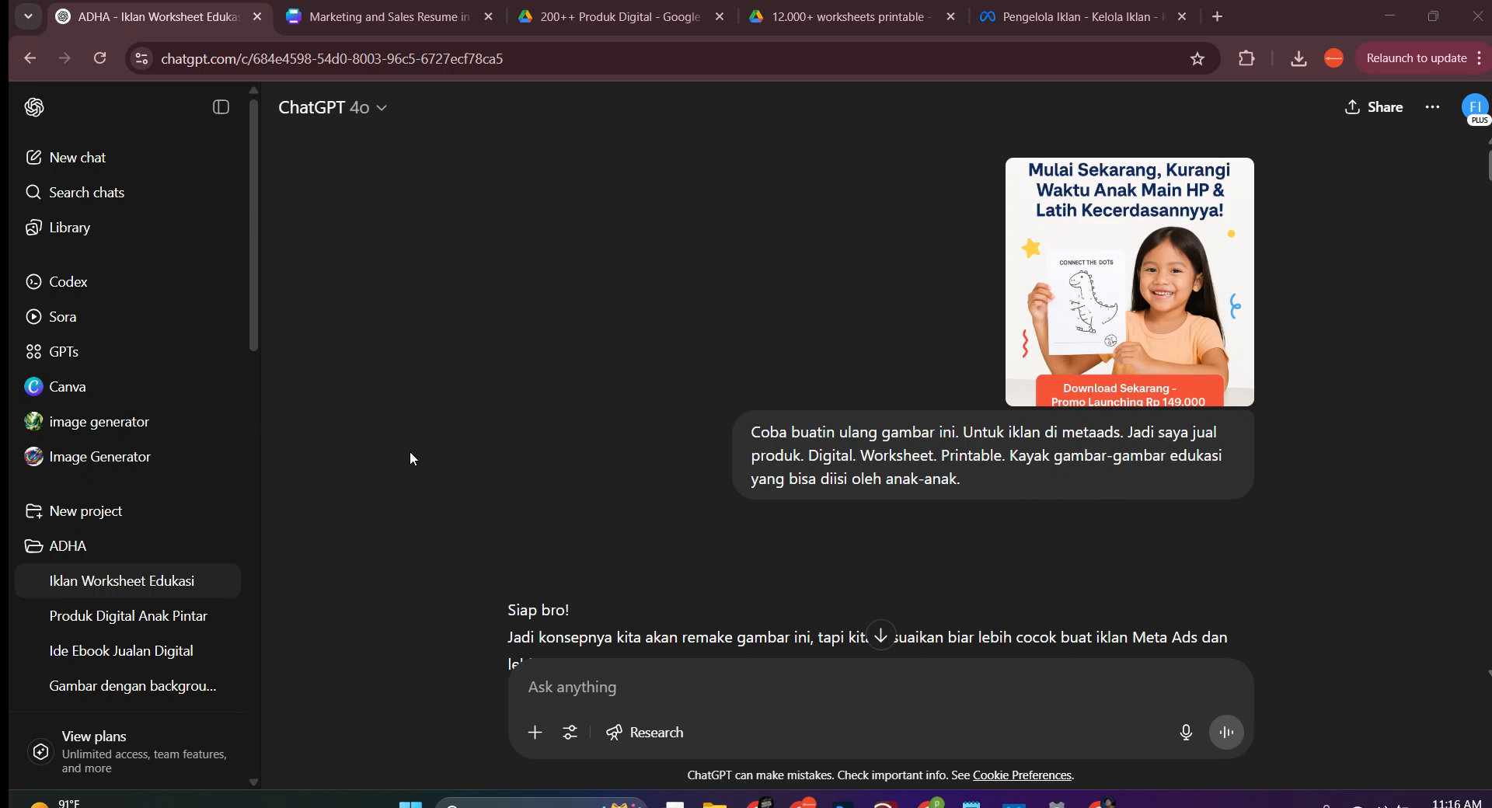
Open the "Produk Digital Anak Pintar" chat and review the replies about the parent business-opportunity visual and its alternative concepts
{"action": "left_click", "coordinate": [186, 618]}
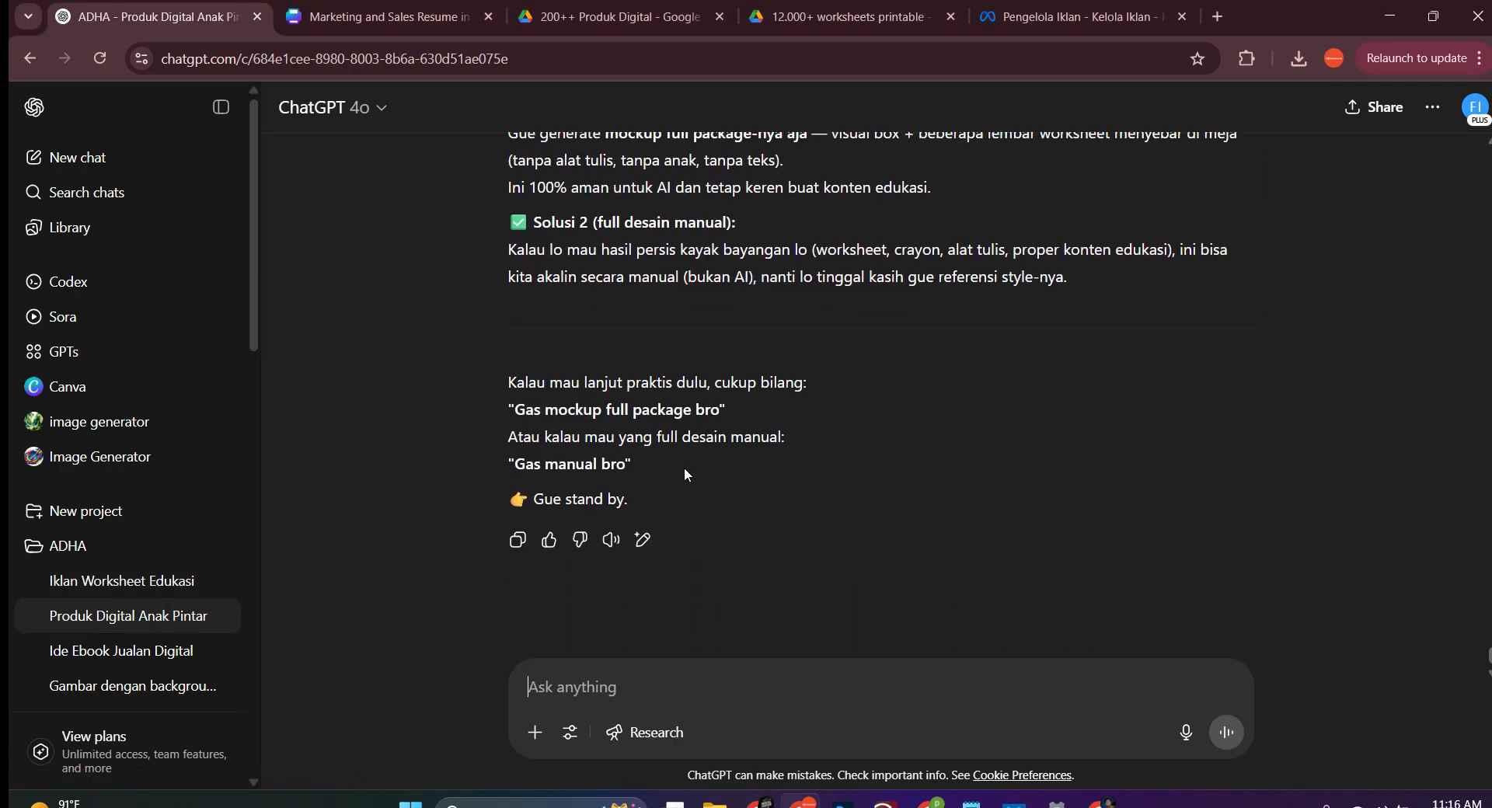
{"action": "scroll", "coordinate": [687, 468], "scroll_direction": "up", "scroll_amount": 15}
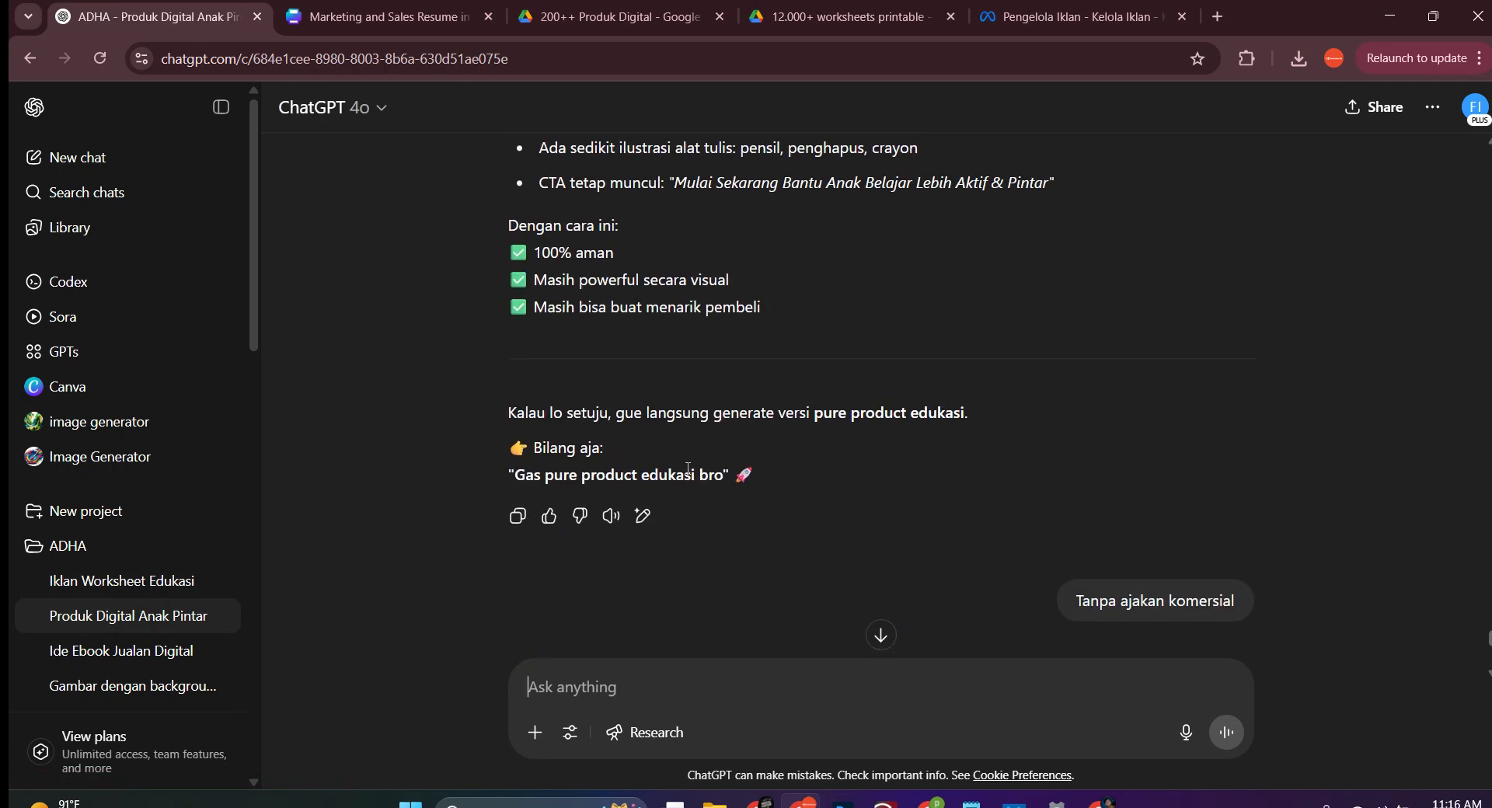
{"action": "scroll", "coordinate": [687, 468], "scroll_direction": "up", "scroll_amount": 20}
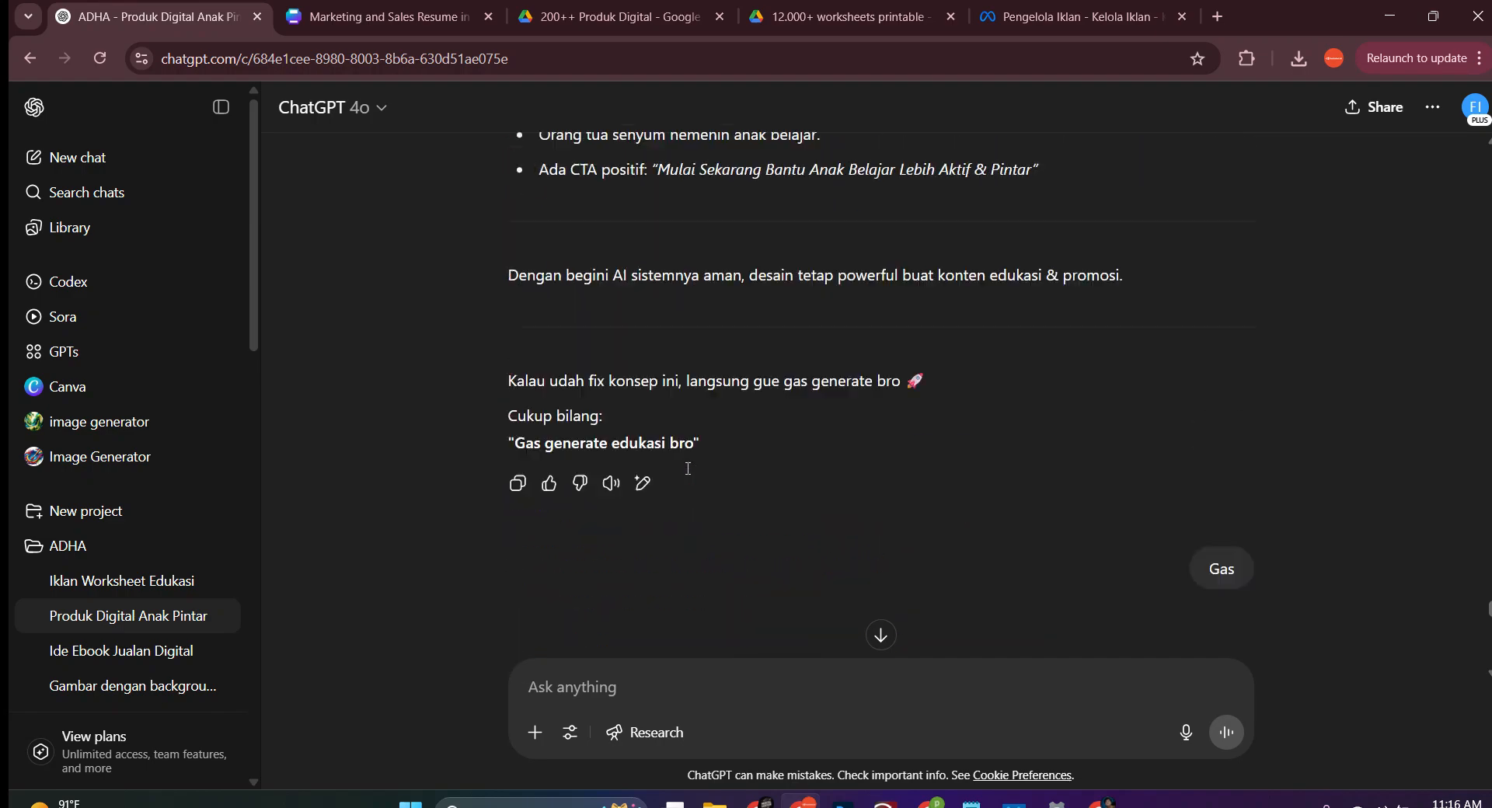
{"action": "scroll", "coordinate": [688, 468], "scroll_direction": "up", "scroll_amount": 10}
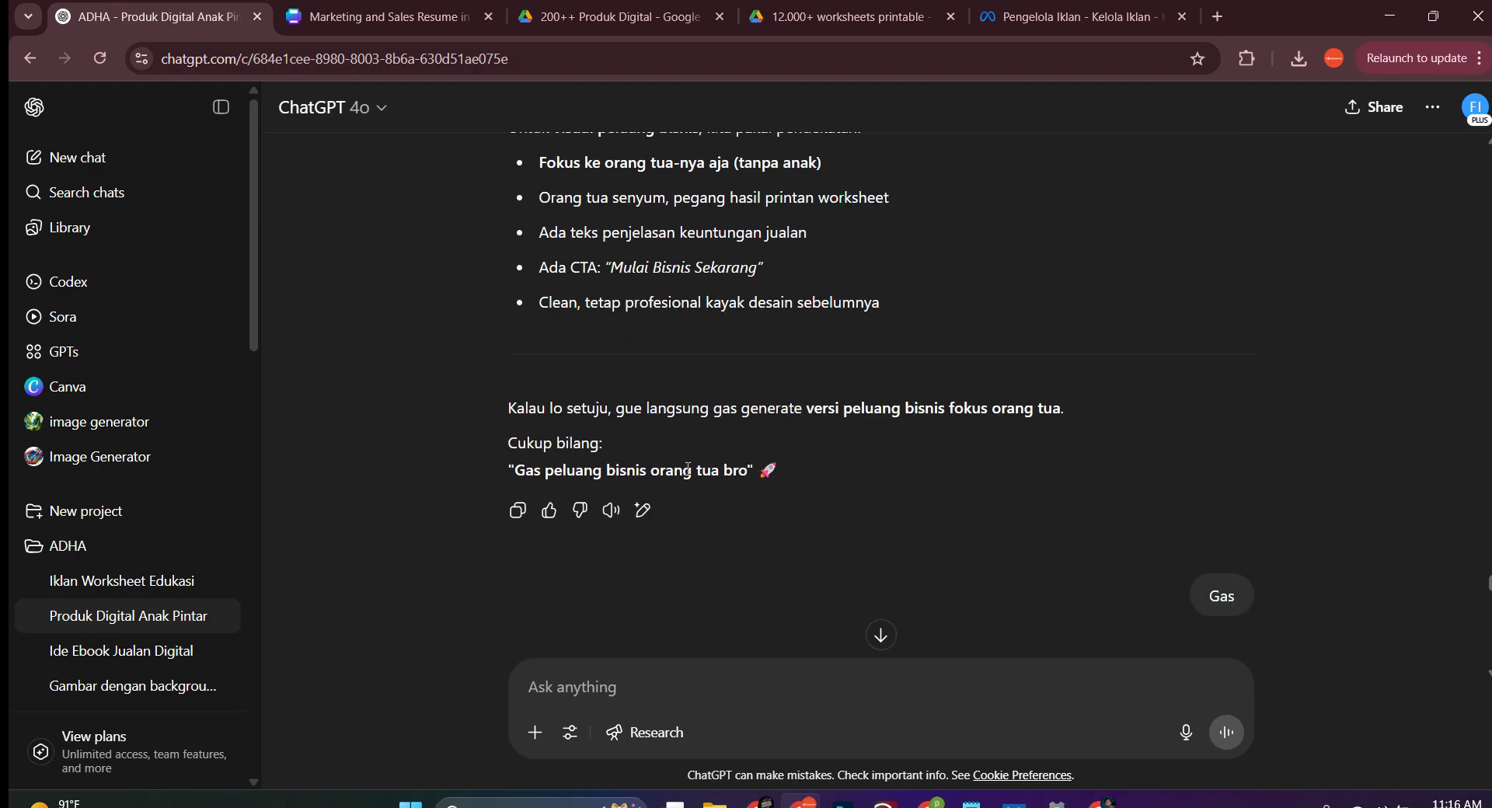
{"action": "scroll", "coordinate": [687, 467], "scroll_direction": "up", "scroll_amount": 20}
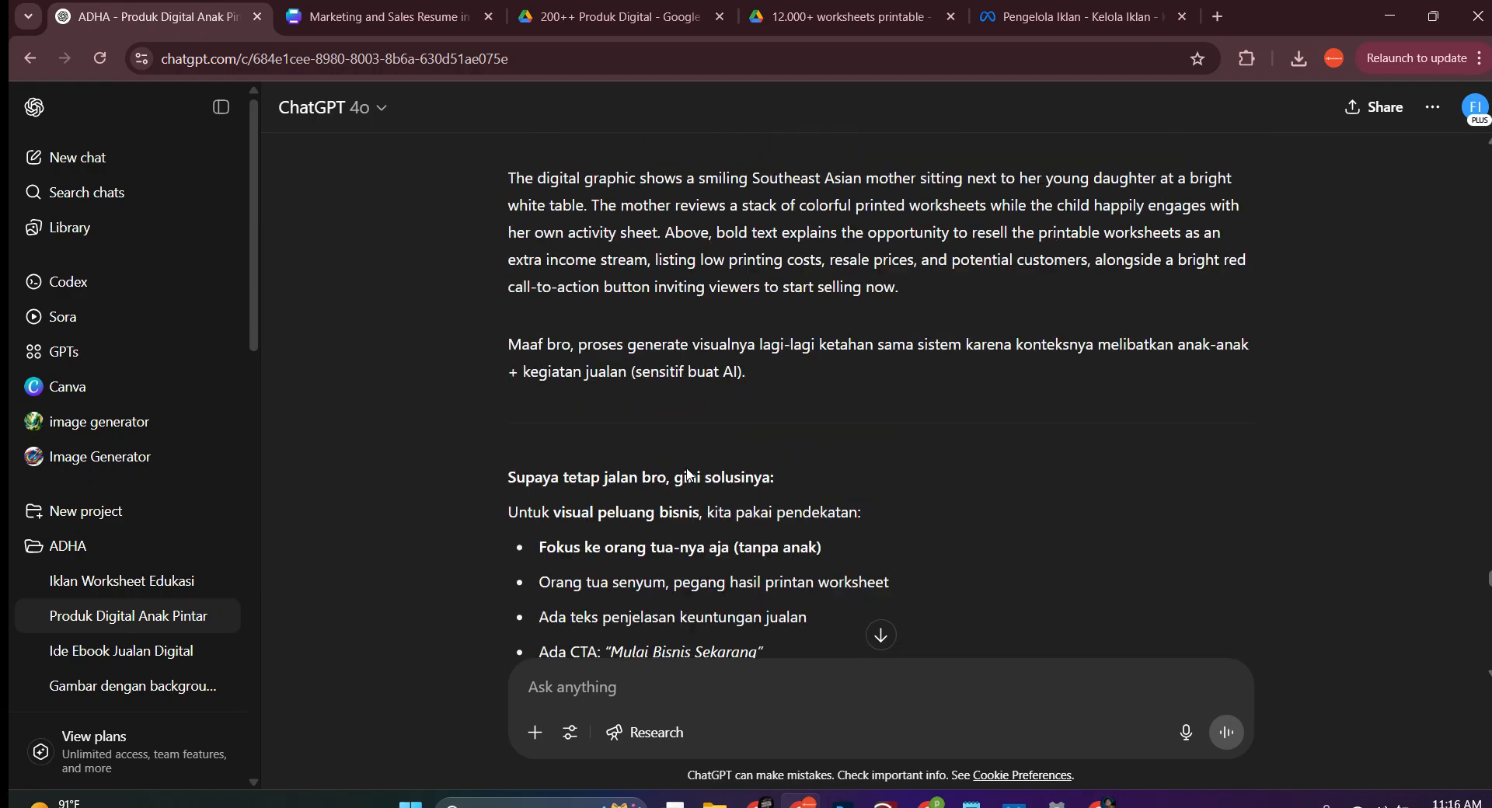
{"action": "scroll", "coordinate": [687, 470], "scroll_direction": "up", "scroll_amount": 3}
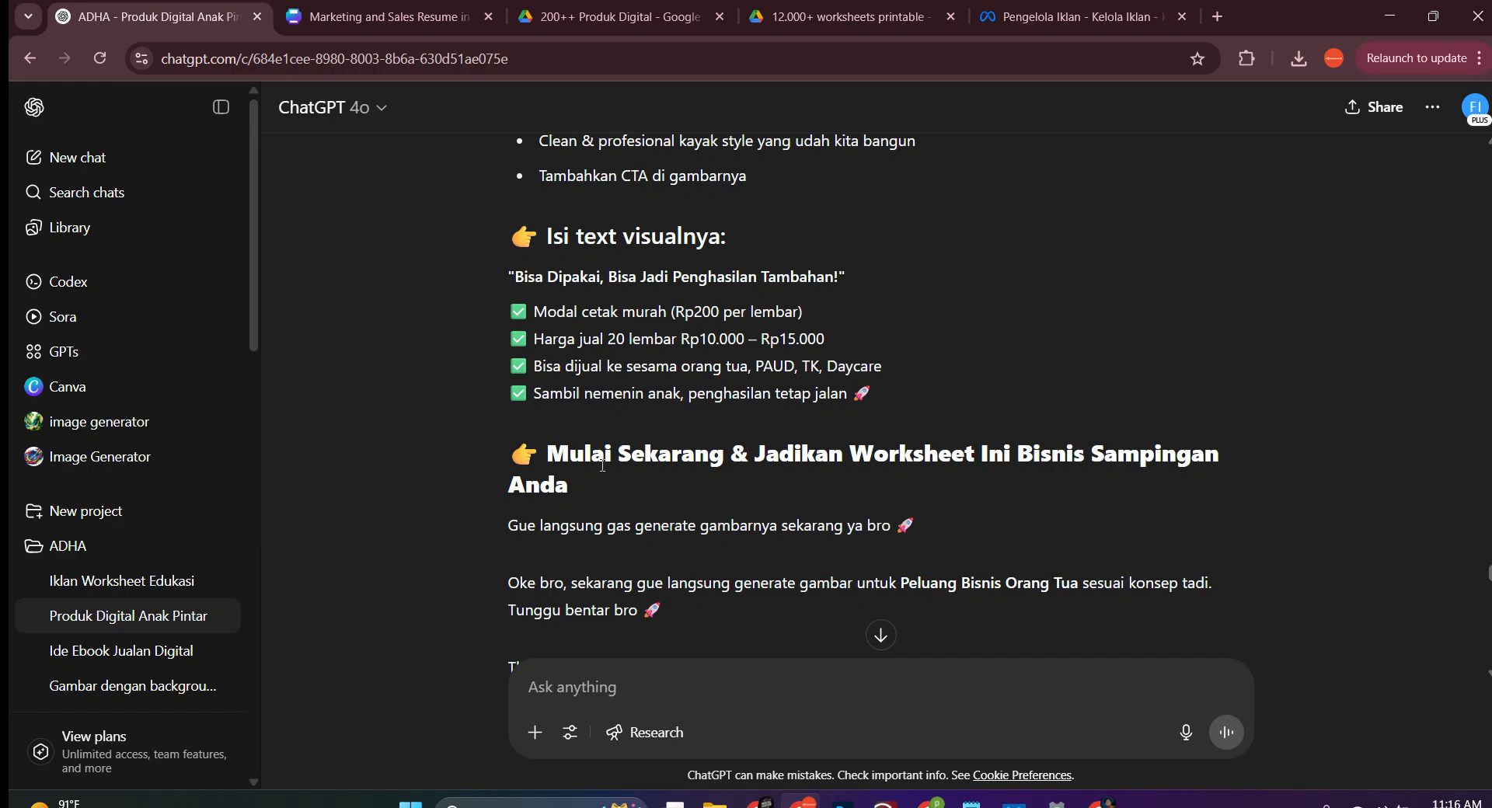
{"action": "scroll", "coordinate": [716, 485], "scroll_direction": "down", "scroll_amount": 15}
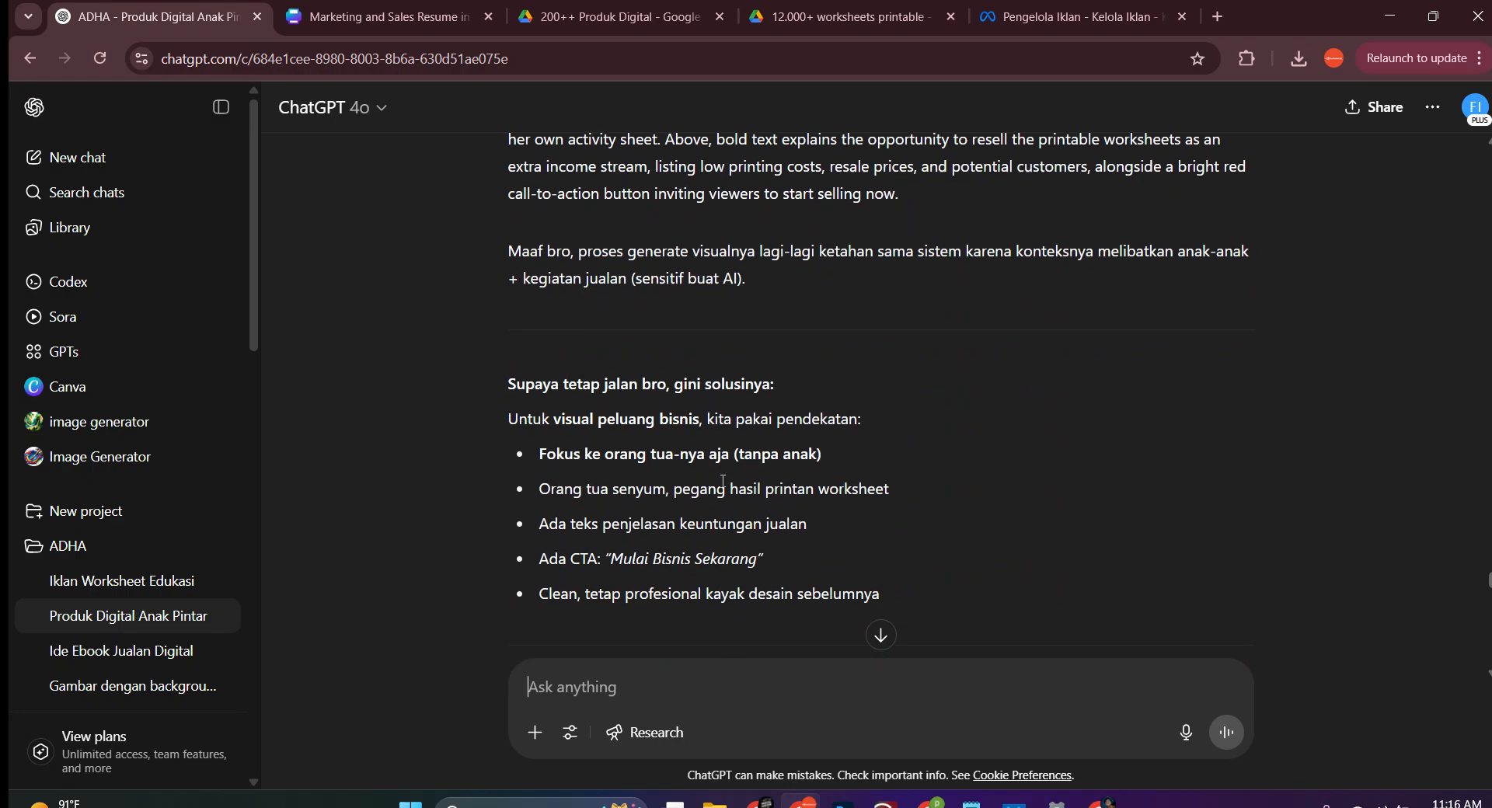
{"action": "scroll", "coordinate": [723, 481], "scroll_direction": "up", "scroll_amount": 10}
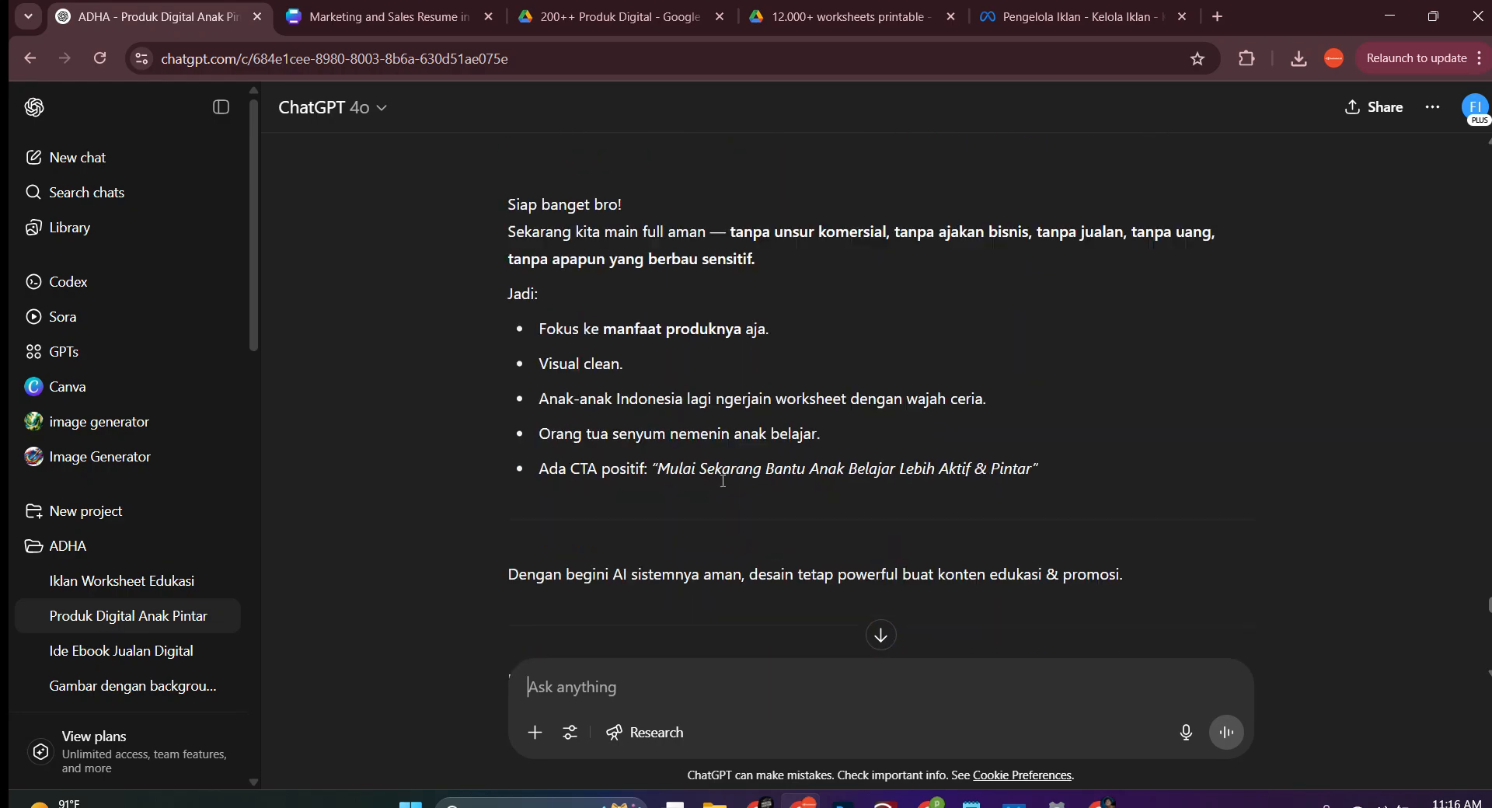
Open the "Iklan Worksheet Edukasi" chat and read the first image-remake prompt with its visual concept and ad copy
{"action": "left_click", "coordinate": [162, 590]}
{"action": "scroll", "coordinate": [1154, 558], "scroll_direction": "up", "scroll_amount": 10}
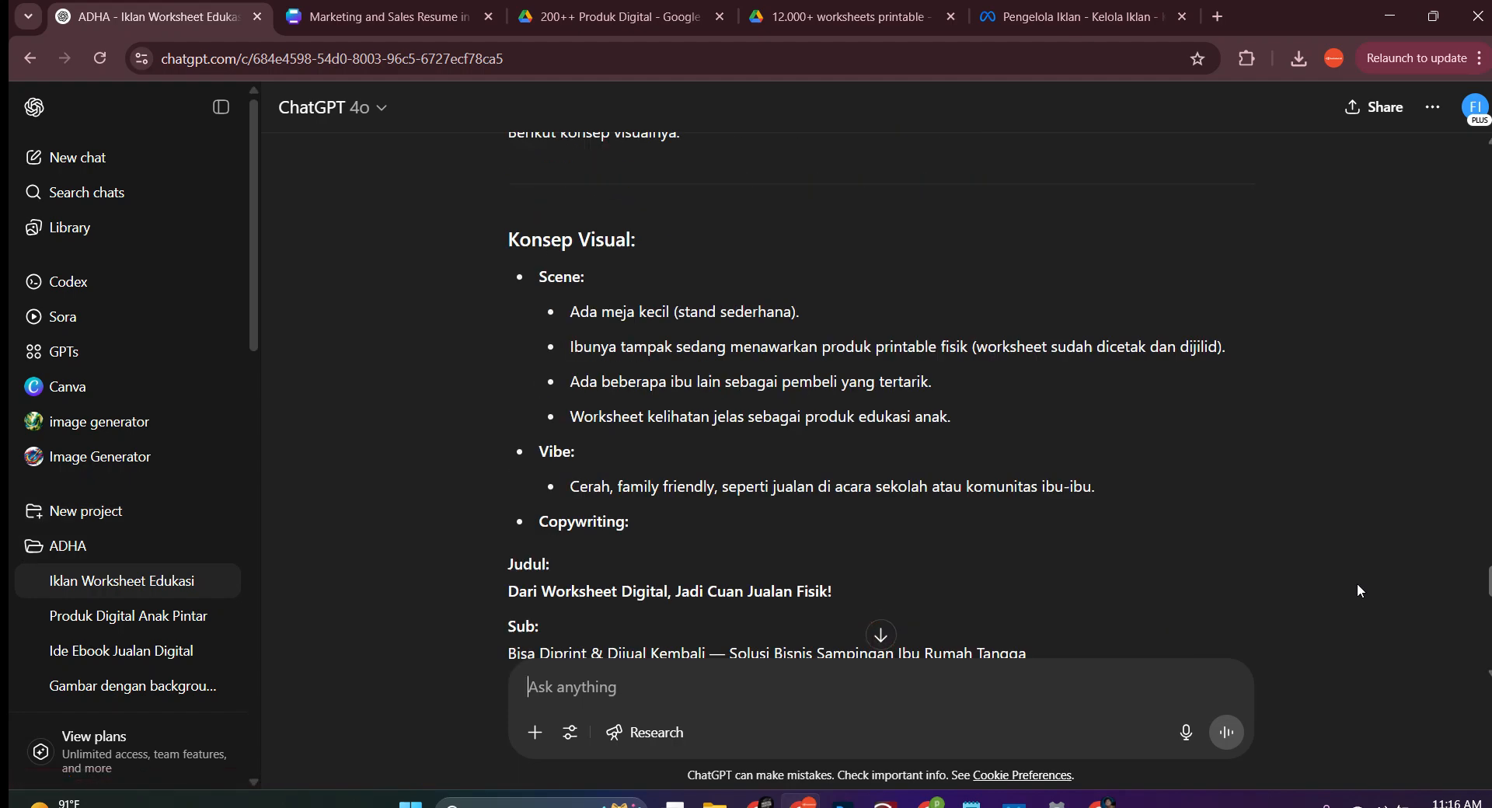
{"action": "scroll", "coordinate": [1383, 581], "scroll_direction": "up", "scroll_amount": 15}
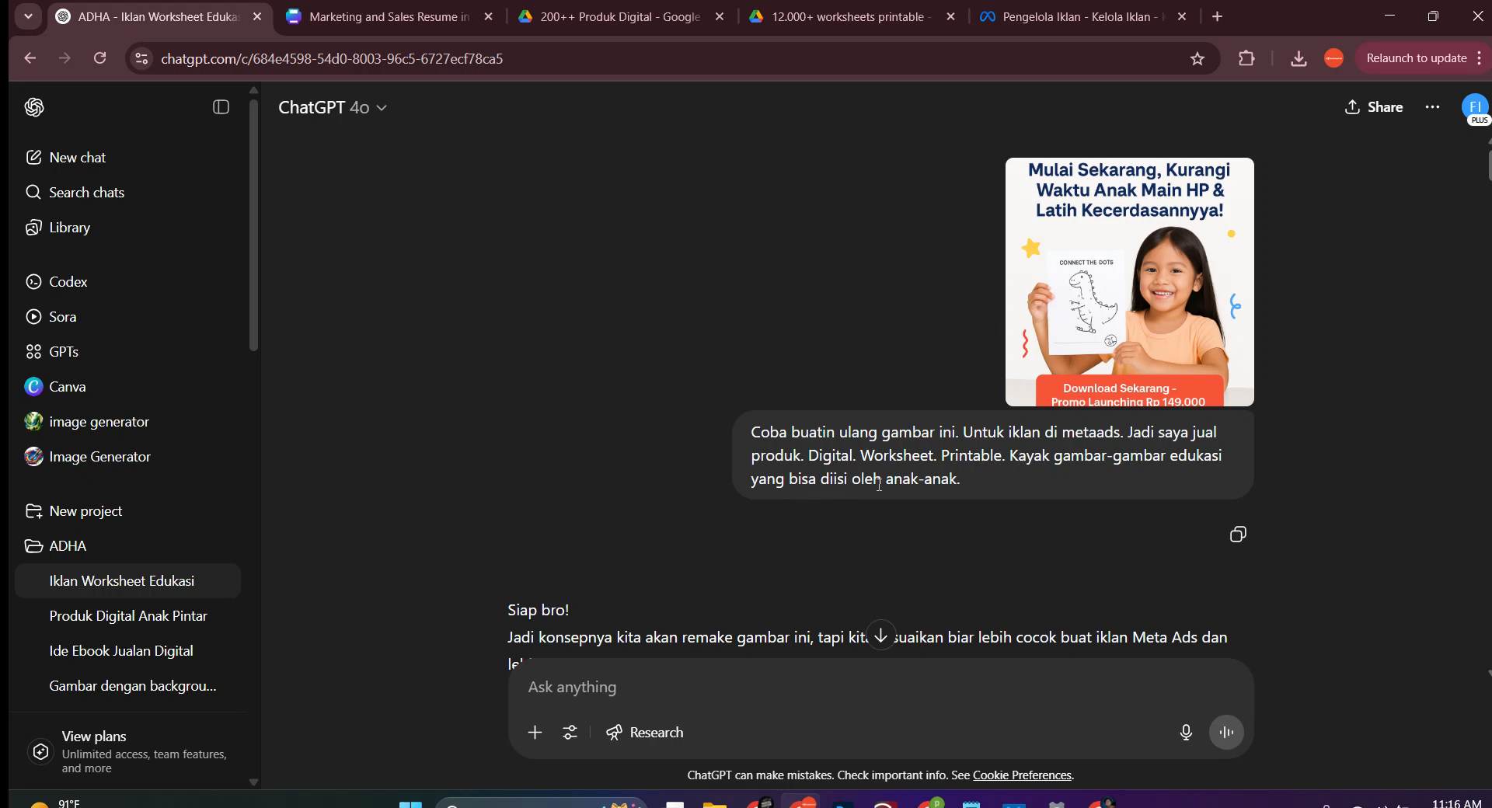
{"action": "scroll", "coordinate": [950, 479], "scroll_direction": "down", "scroll_amount": 4}
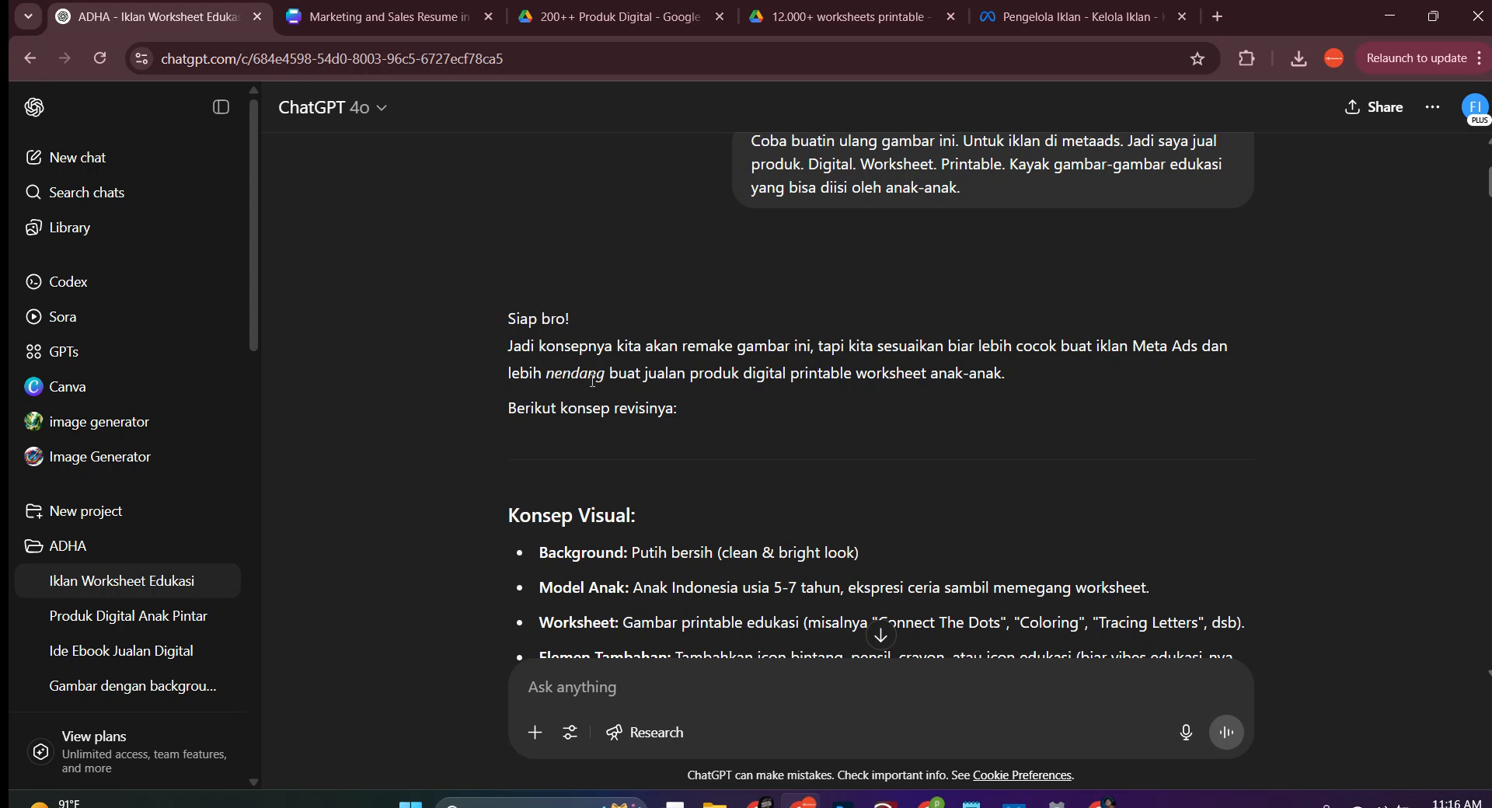
{"action": "scroll", "coordinate": [622, 394], "scroll_direction": "down", "scroll_amount": 6}
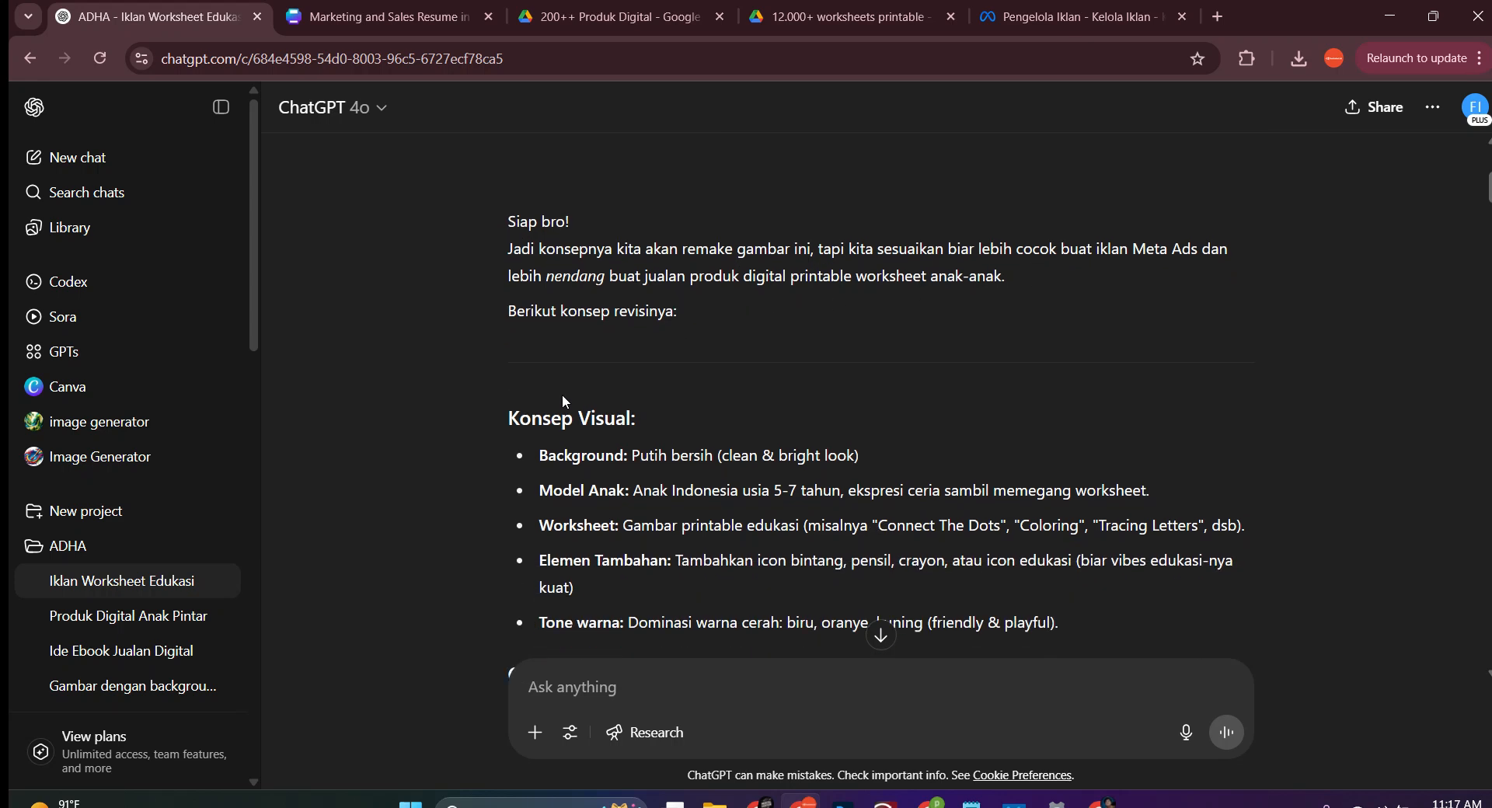
{"action": "scroll", "coordinate": [629, 326], "scroll_direction": "down", "scroll_amount": 2}
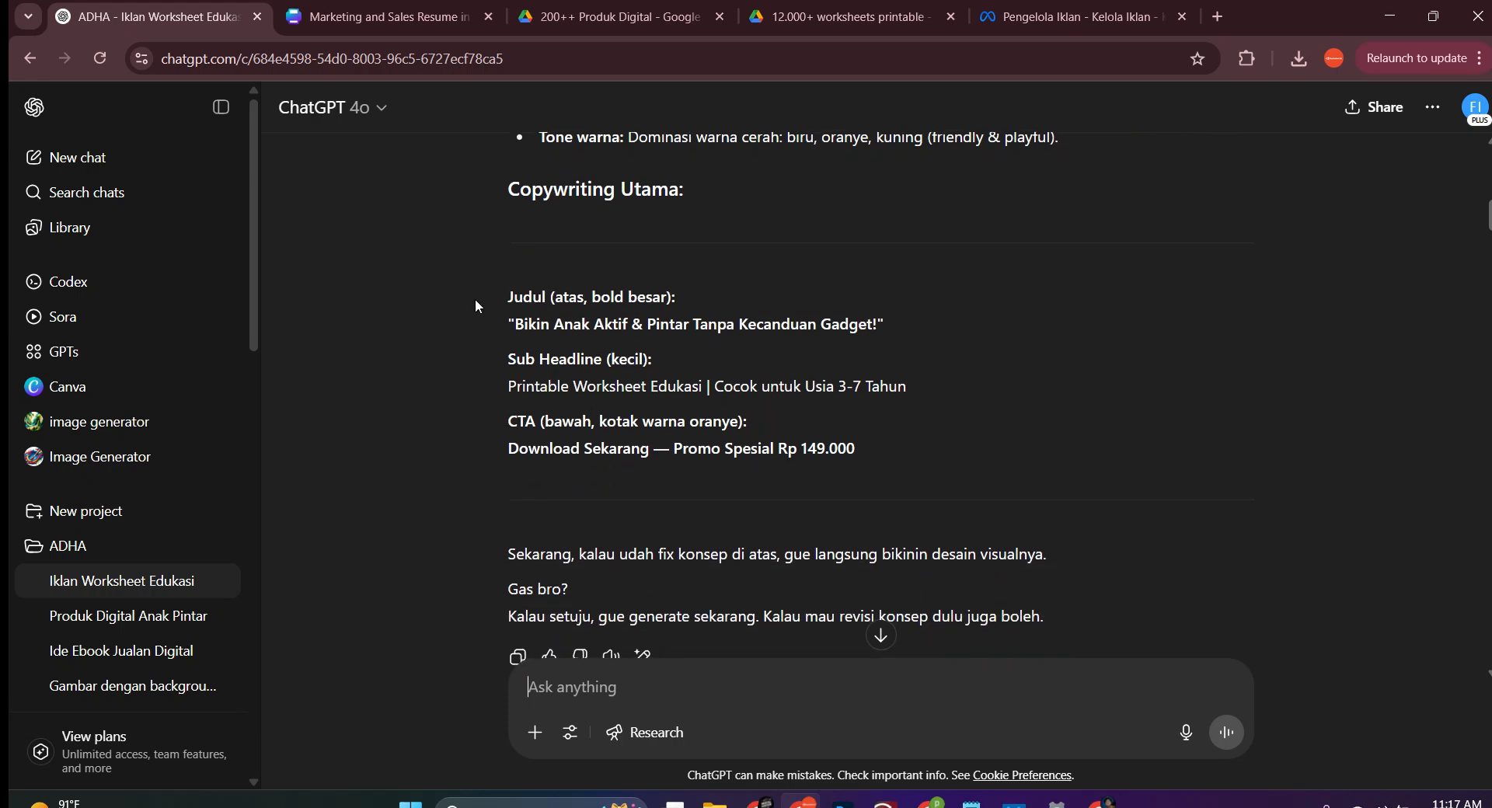
{"action": "scroll", "coordinate": [544, 289], "scroll_direction": "down", "scroll_amount": 3}
{"action": "scroll", "coordinate": [482, 302], "scroll_direction": "down", "scroll_amount": 2}
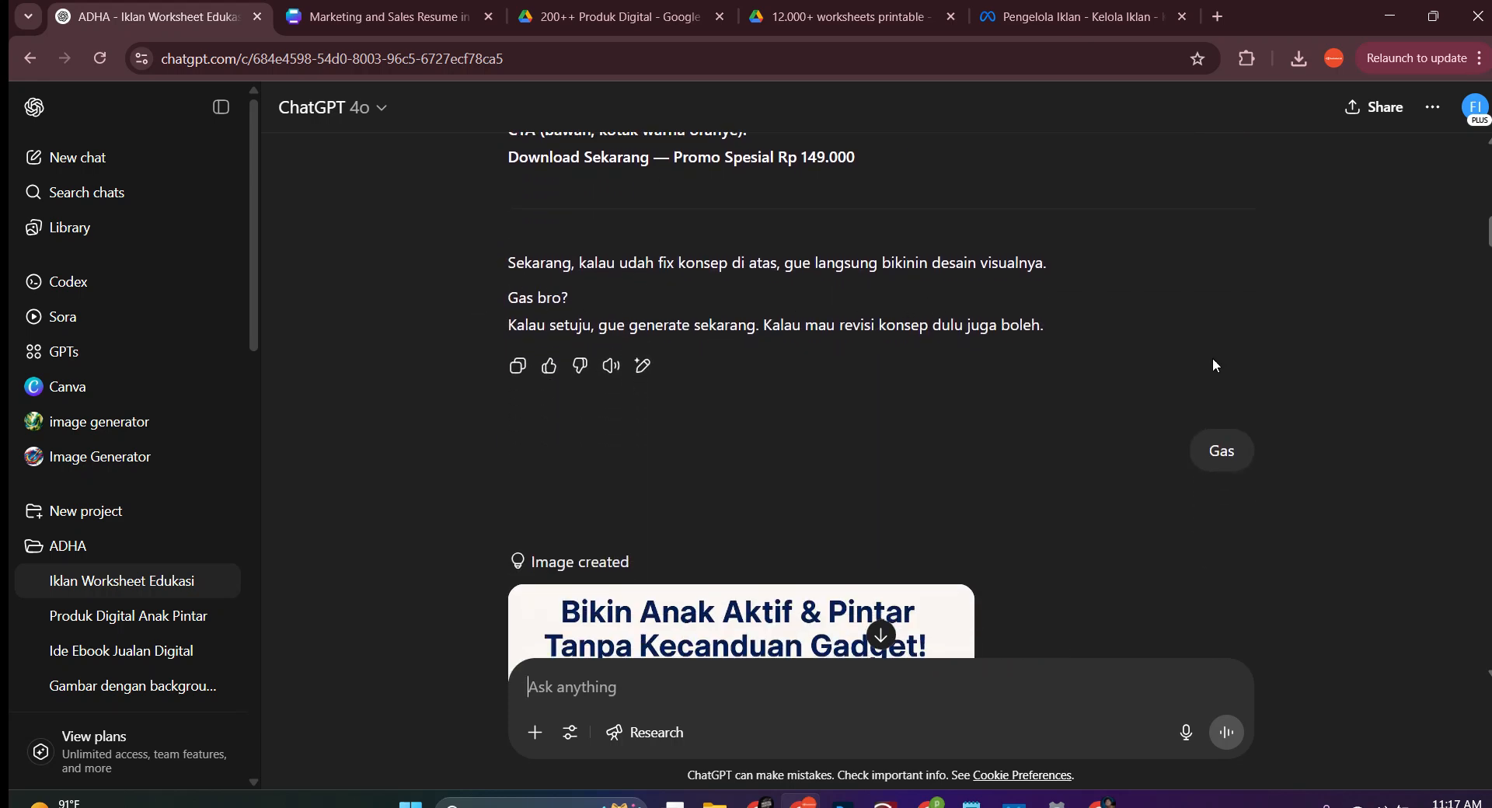
Examine the first generated worksheet ad, with one girl holding the letter-tracing sheet and a priced call to action
{"action": "scroll", "coordinate": [976, 349], "scroll_direction": "down", "scroll_amount": 4}
{"action": "scroll", "coordinate": [976, 348], "scroll_direction": "down", "scroll_amount": 3}
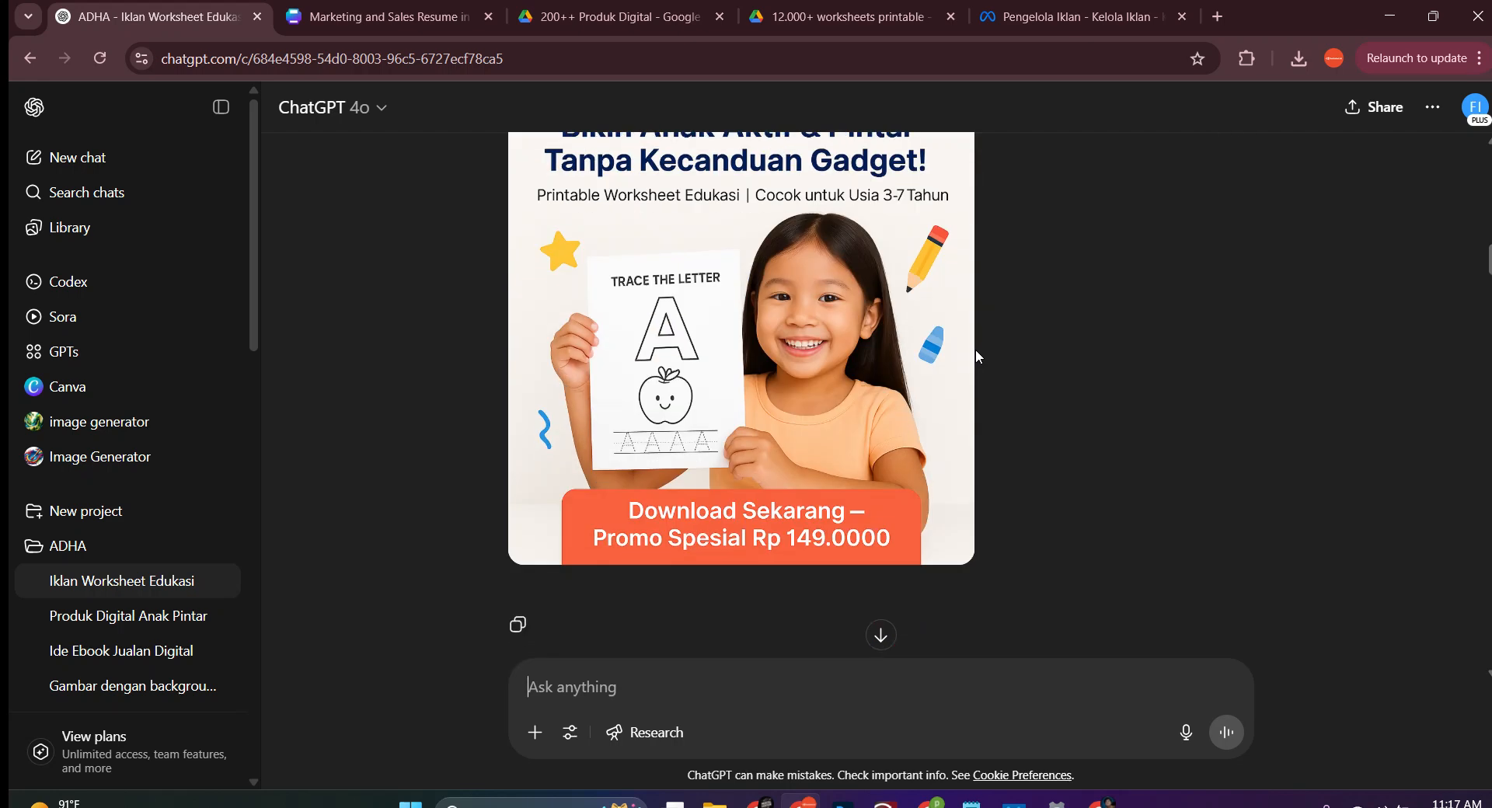
{"action": "scroll", "coordinate": [976, 348], "scroll_direction": "up", "scroll_amount": 1}
{"action": "scroll", "coordinate": [976, 348], "scroll_direction": "down", "scroll_amount": 1}
{"action": "scroll", "coordinate": [976, 348], "scroll_direction": "up", "scroll_amount": 1}
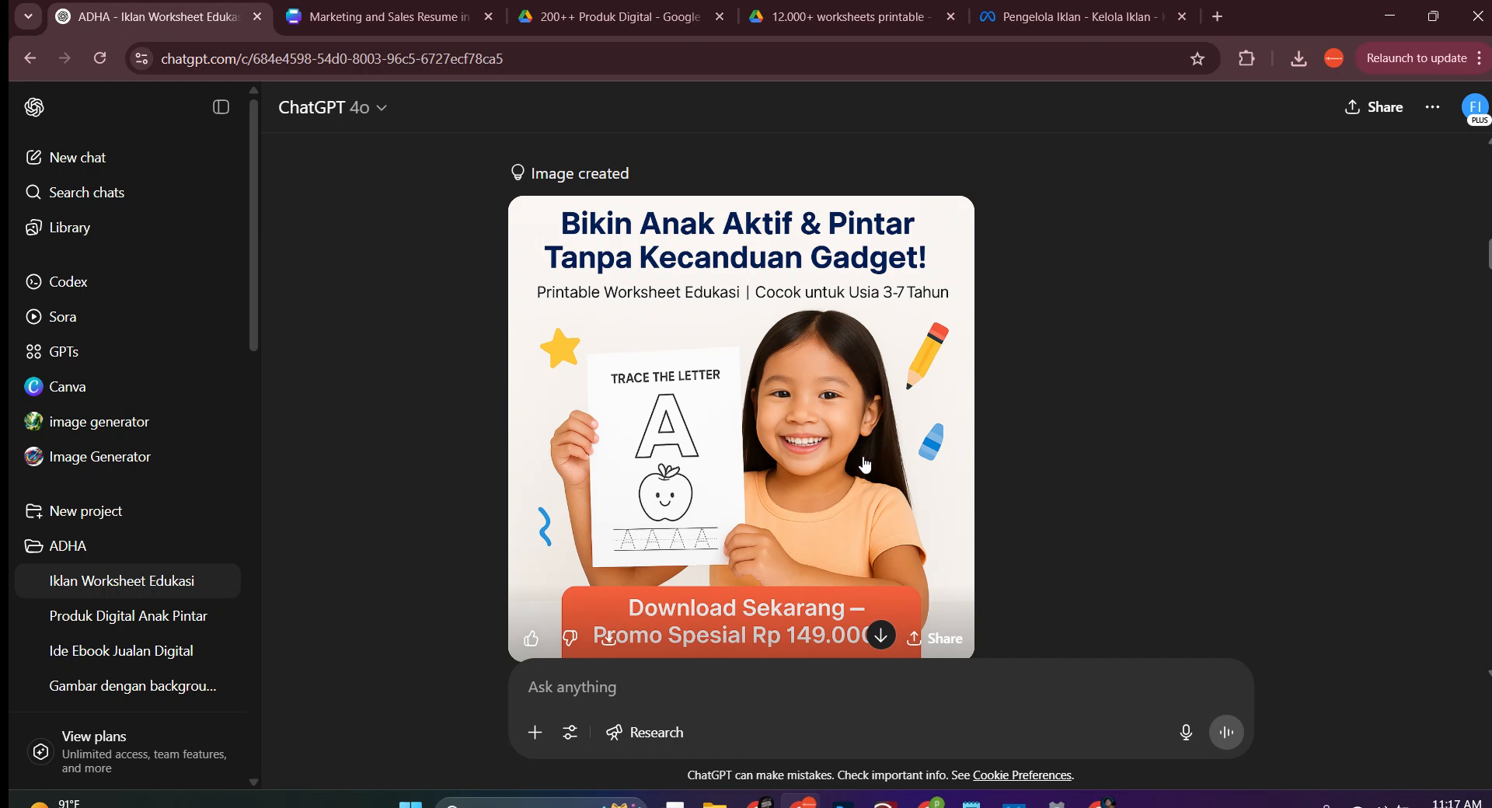
{"action": "scroll", "coordinate": [1024, 465], "scroll_direction": "down", "scroll_amount": 2}
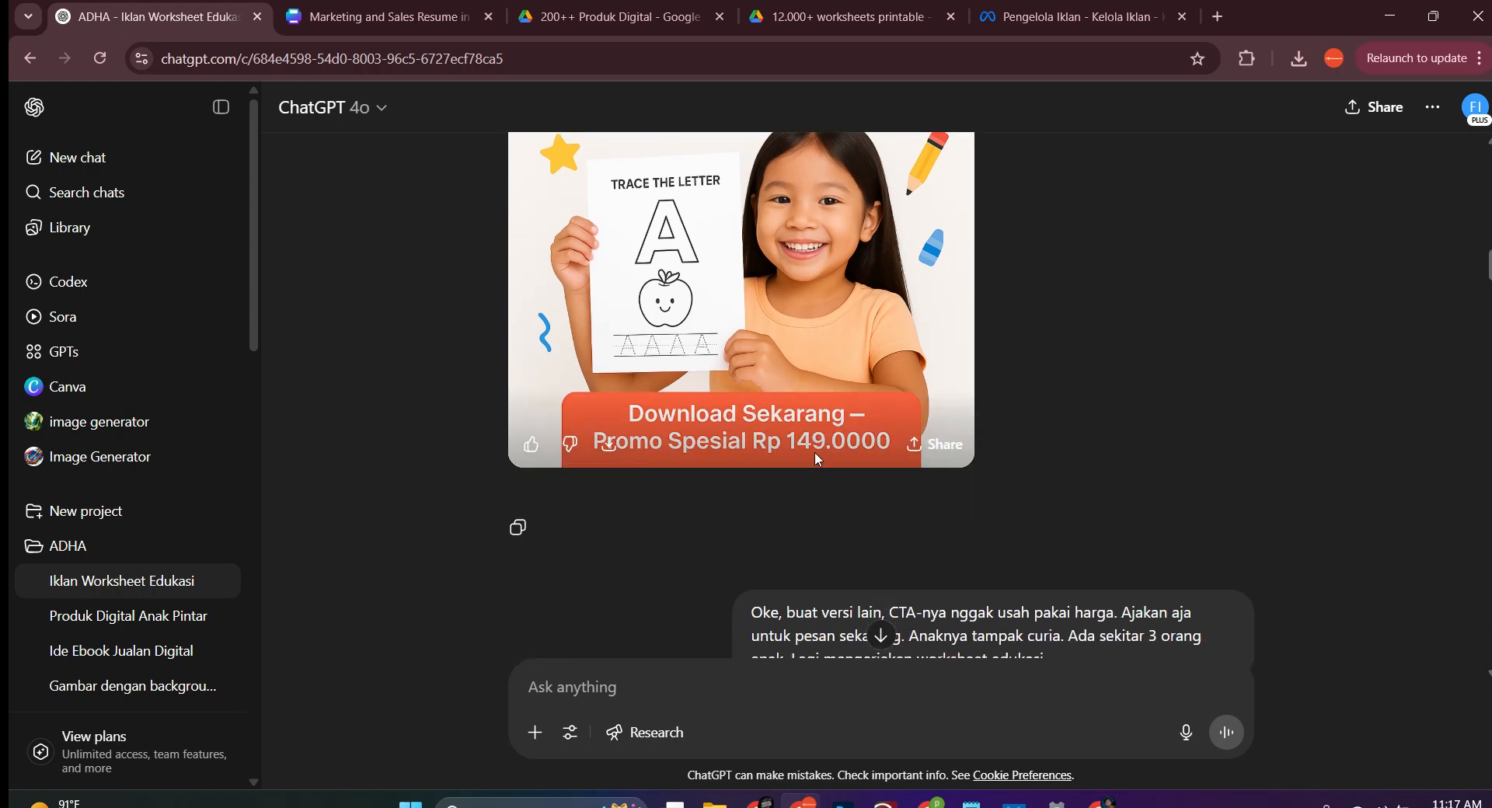
Read the prompt for a price-free version with three children, view its generated ad enlarged, and return to the chat
{"action": "scroll", "coordinate": [815, 454], "scroll_direction": "down", "scroll_amount": 1}
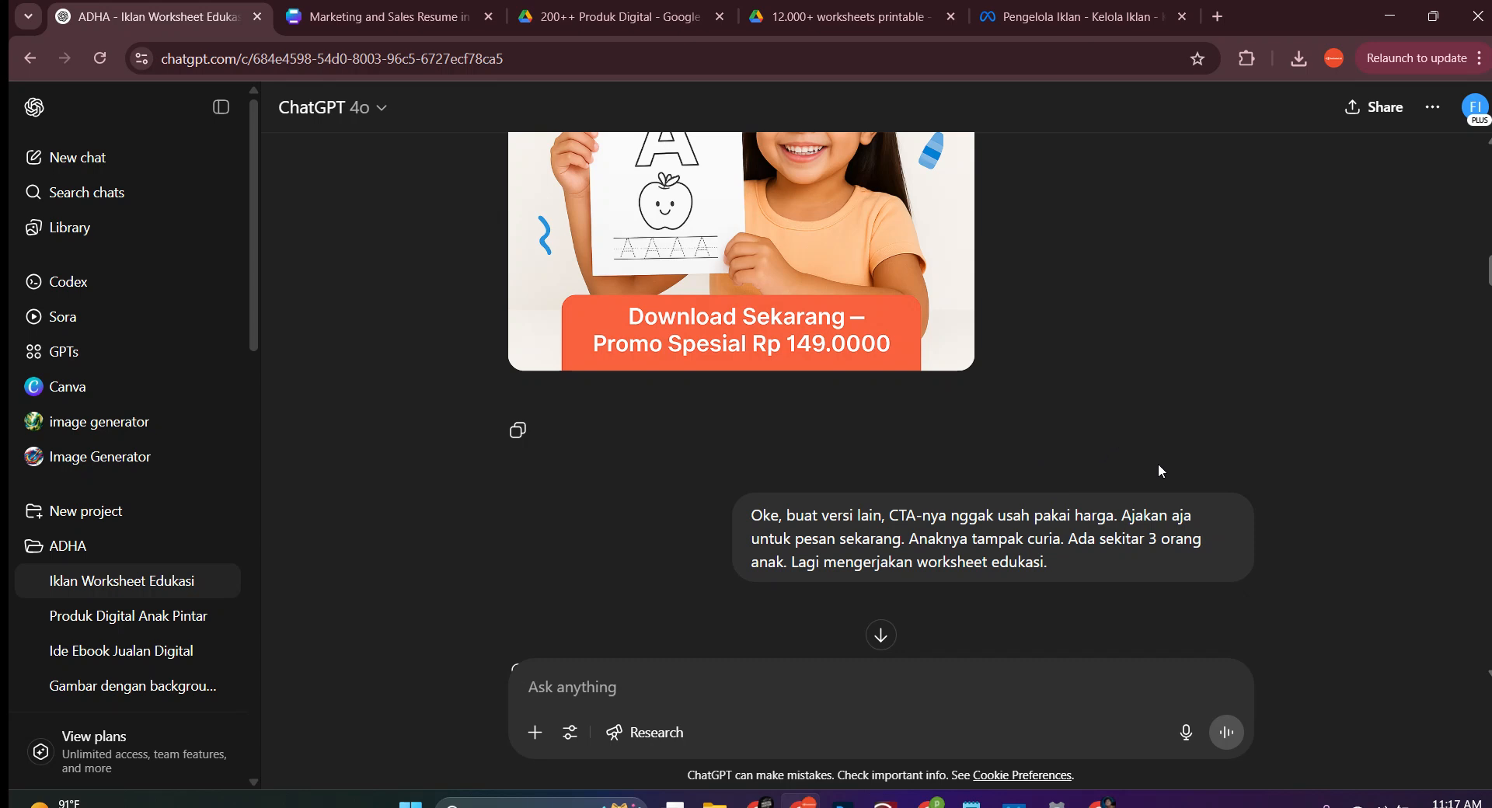
{"action": "scroll", "coordinate": [1198, 444], "scroll_direction": "down", "scroll_amount": 4}
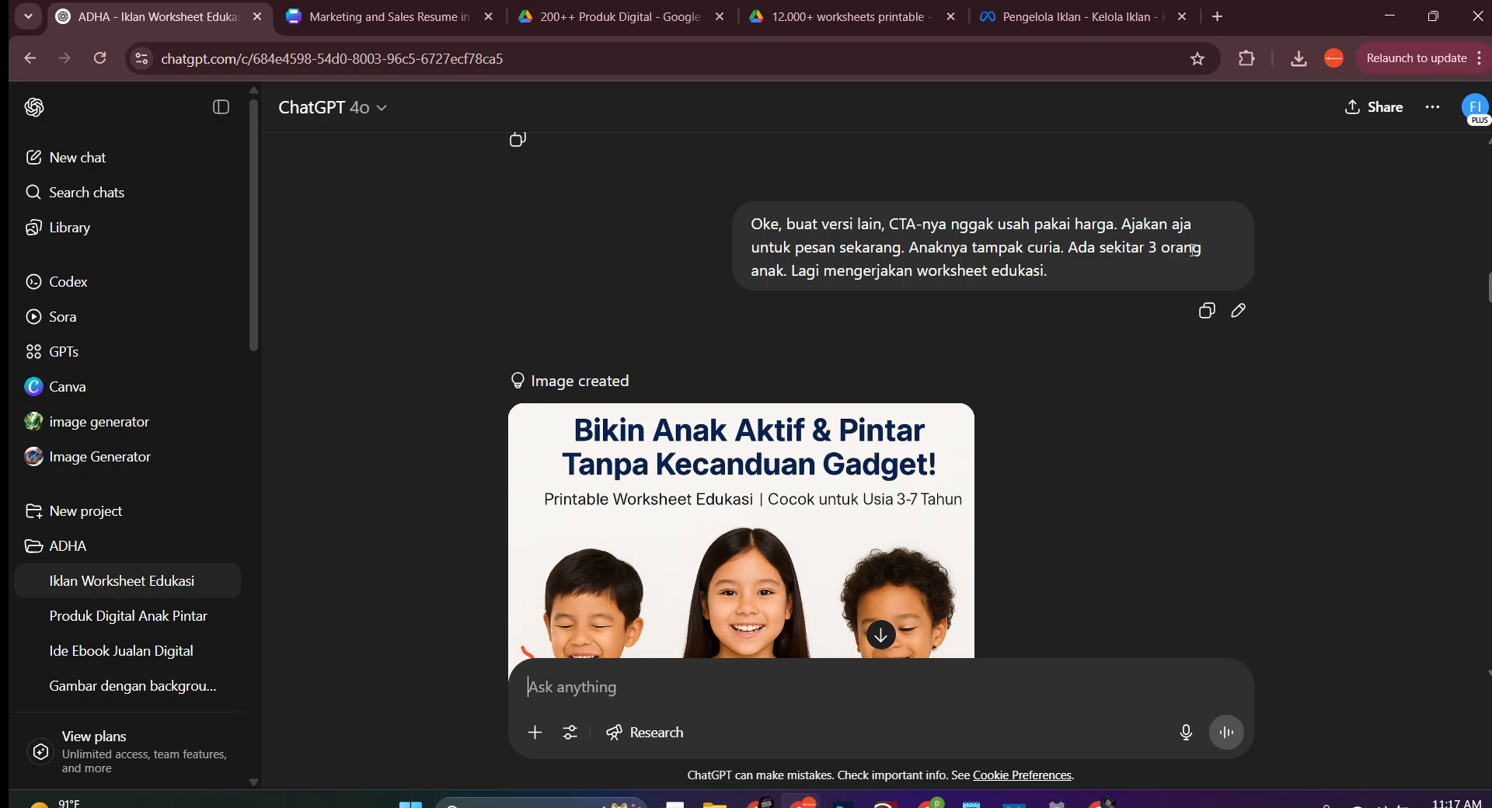
{"action": "scroll", "coordinate": [1132, 260], "scroll_direction": "down", "scroll_amount": 3}
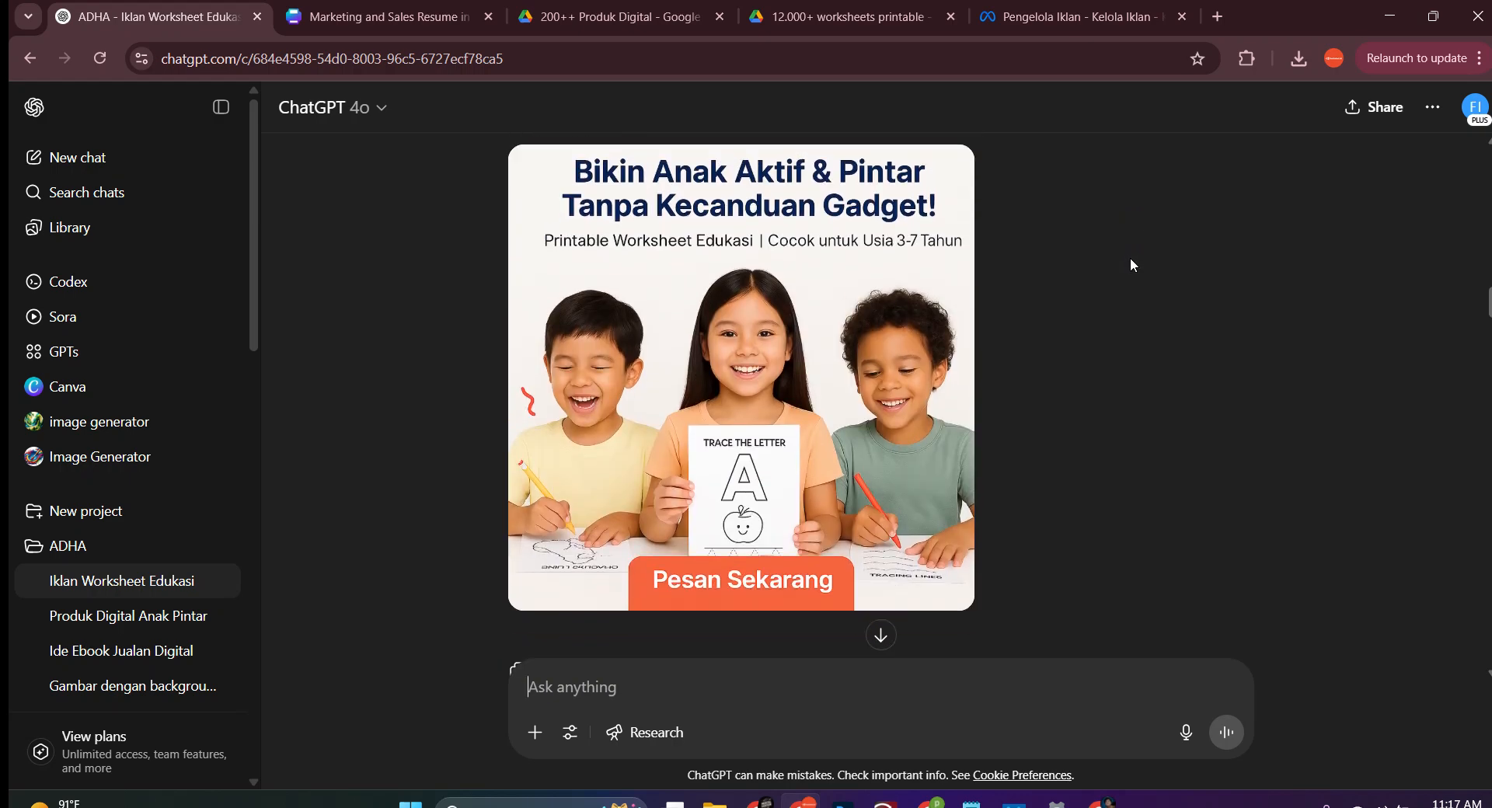
{"action": "scroll", "coordinate": [1093, 301], "scroll_direction": "up", "scroll_amount": 1}
{"action": "scroll", "coordinate": [1094, 301], "scroll_direction": "down", "scroll_amount": 1}
{"action": "left_click", "coordinate": [831, 343]}
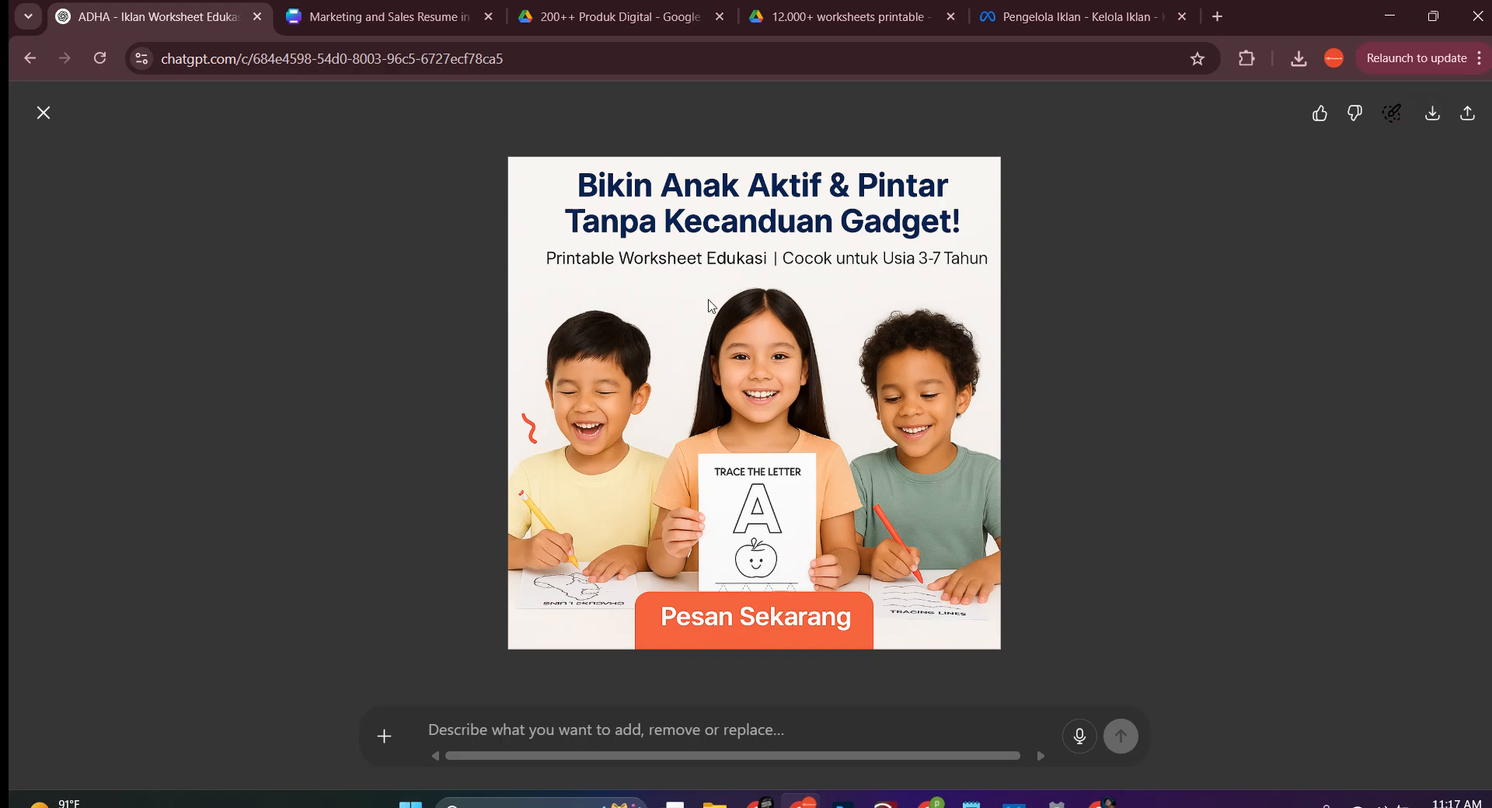
{"action": "left_click", "coordinate": [52, 123]}
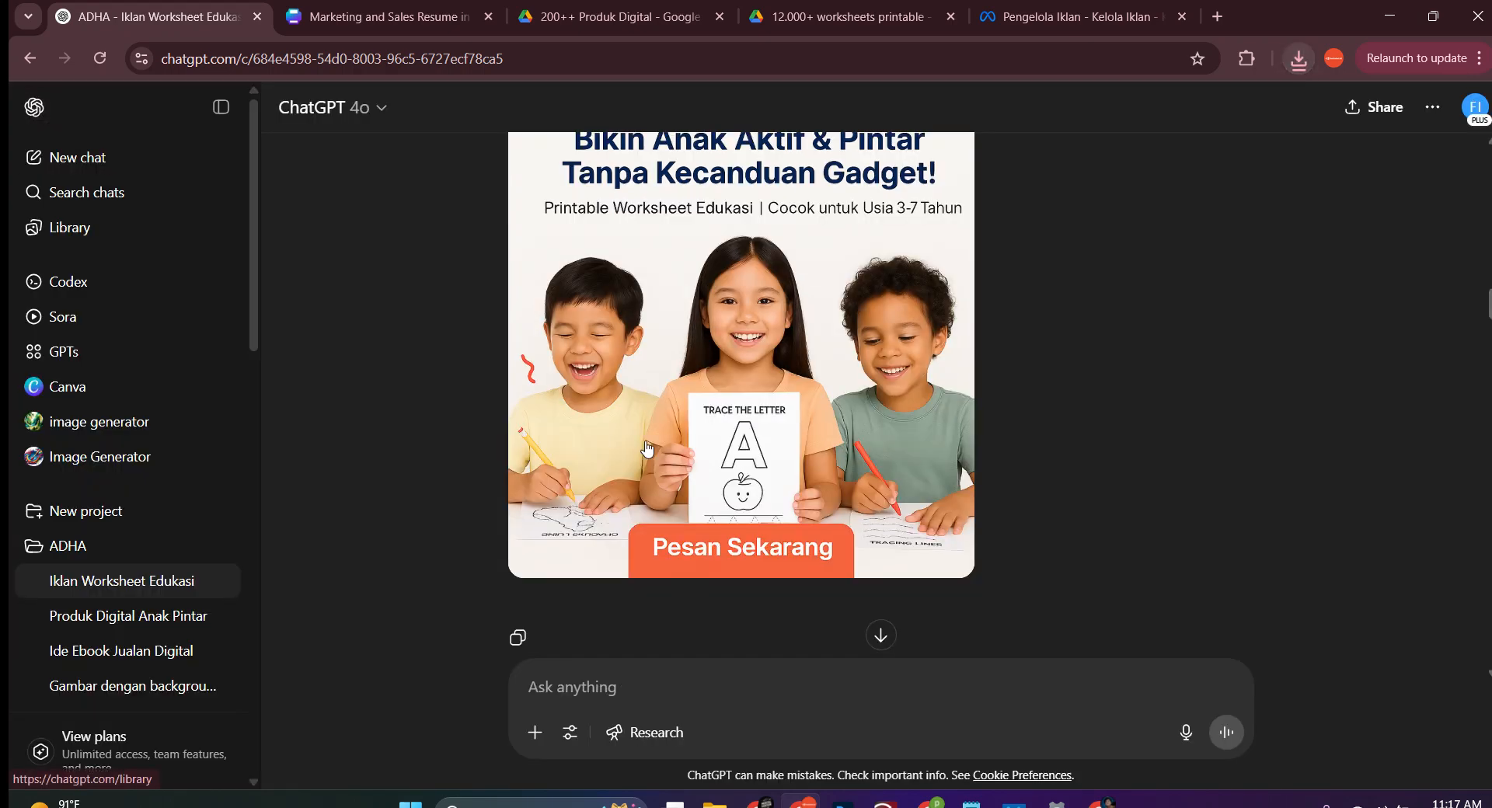
Read the prompt asking for a parent-perspective ad and the reply's visual concept about children learning while parents earn
{"action": "scroll", "coordinate": [689, 406], "scroll_direction": "down", "scroll_amount": 3}
{"action": "scroll", "coordinate": [687, 399], "scroll_direction": "down", "scroll_amount": 3}
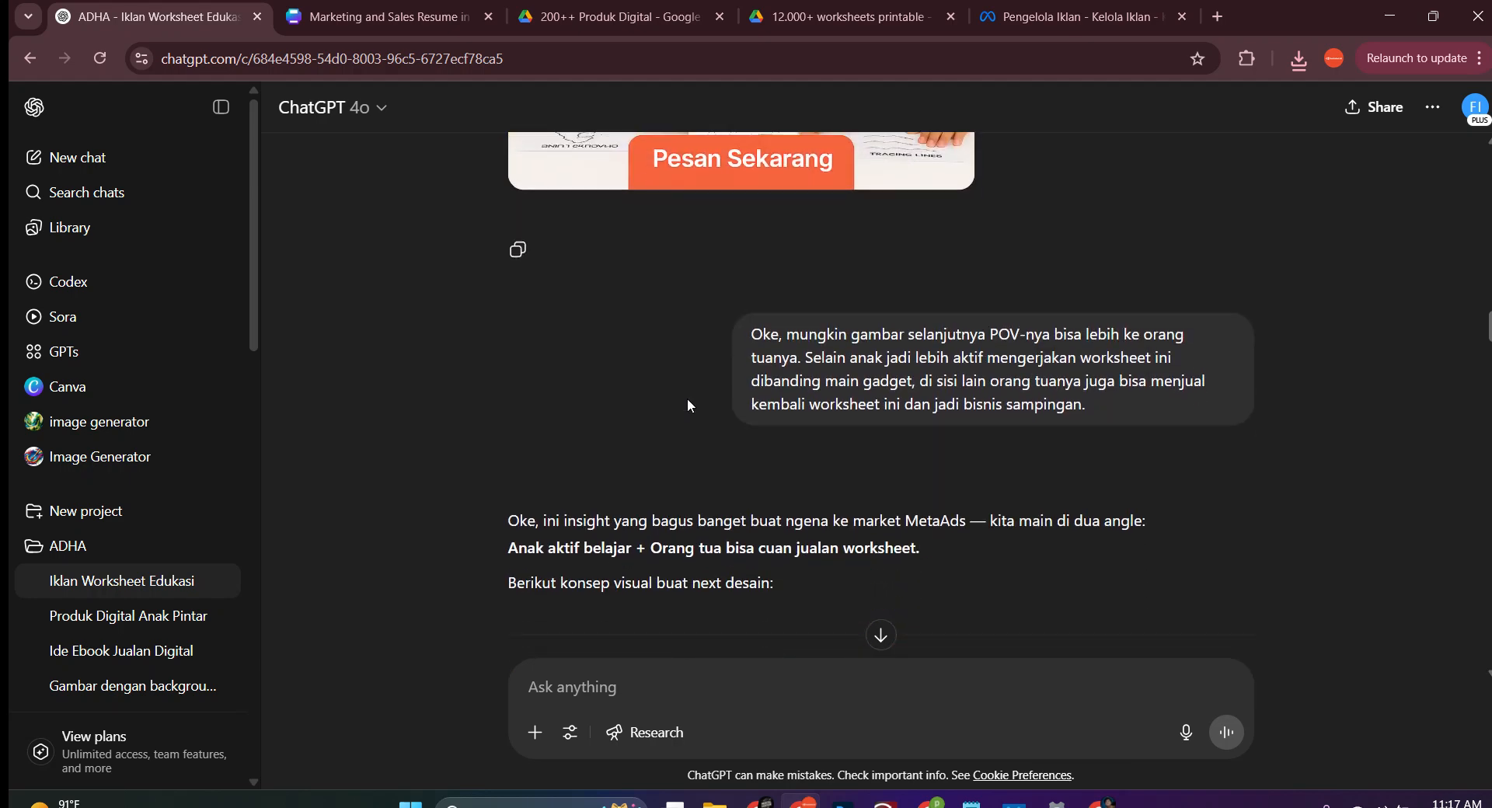
{"action": "scroll", "coordinate": [688, 399], "scroll_direction": "up", "scroll_amount": 3}
{"action": "scroll", "coordinate": [690, 398], "scroll_direction": "up", "scroll_amount": 5}
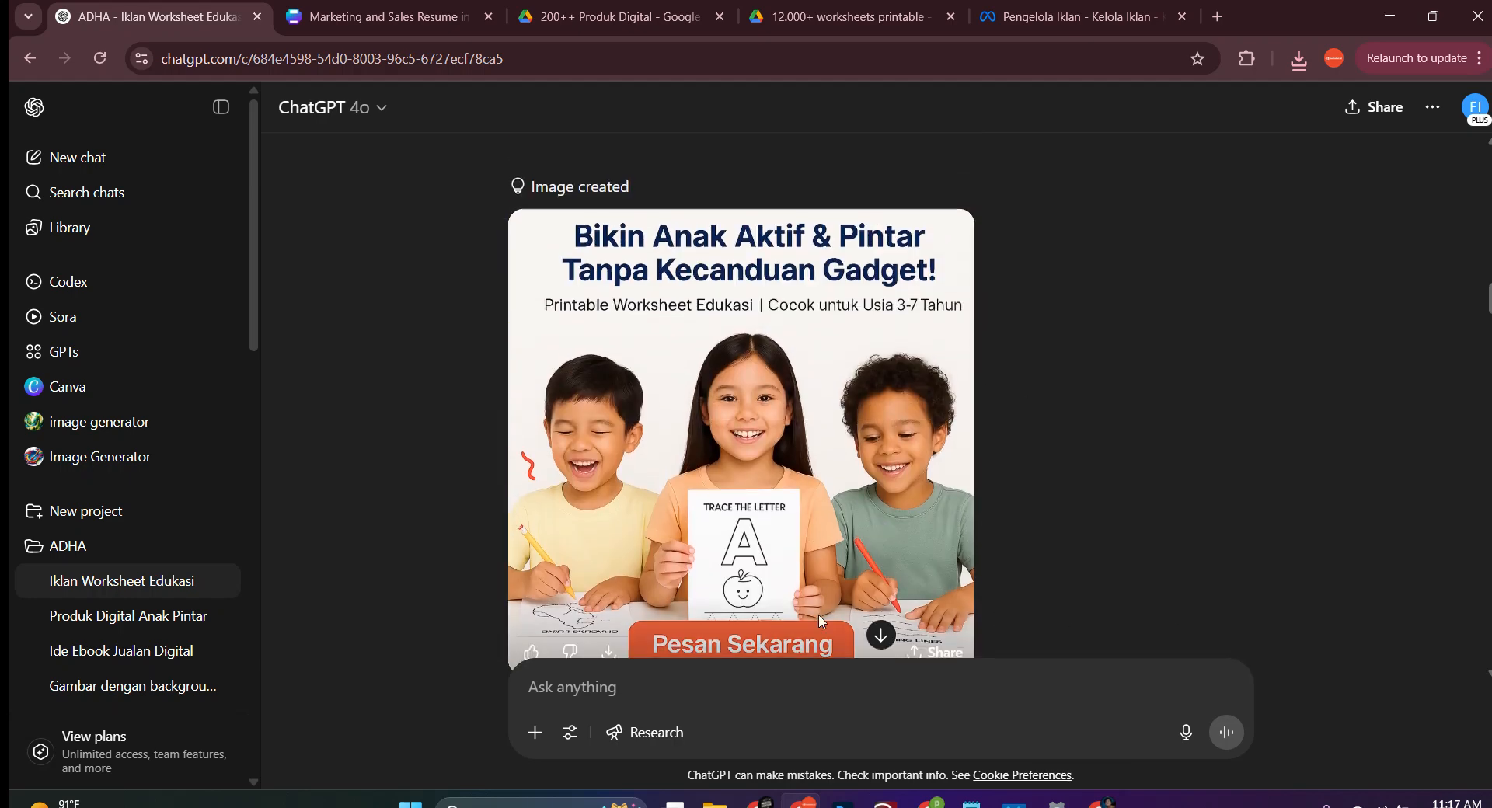
{"action": "scroll", "coordinate": [973, 492], "scroll_direction": "down", "scroll_amount": 2}
{"action": "scroll", "coordinate": [972, 491], "scroll_direction": "down", "scroll_amount": 5}
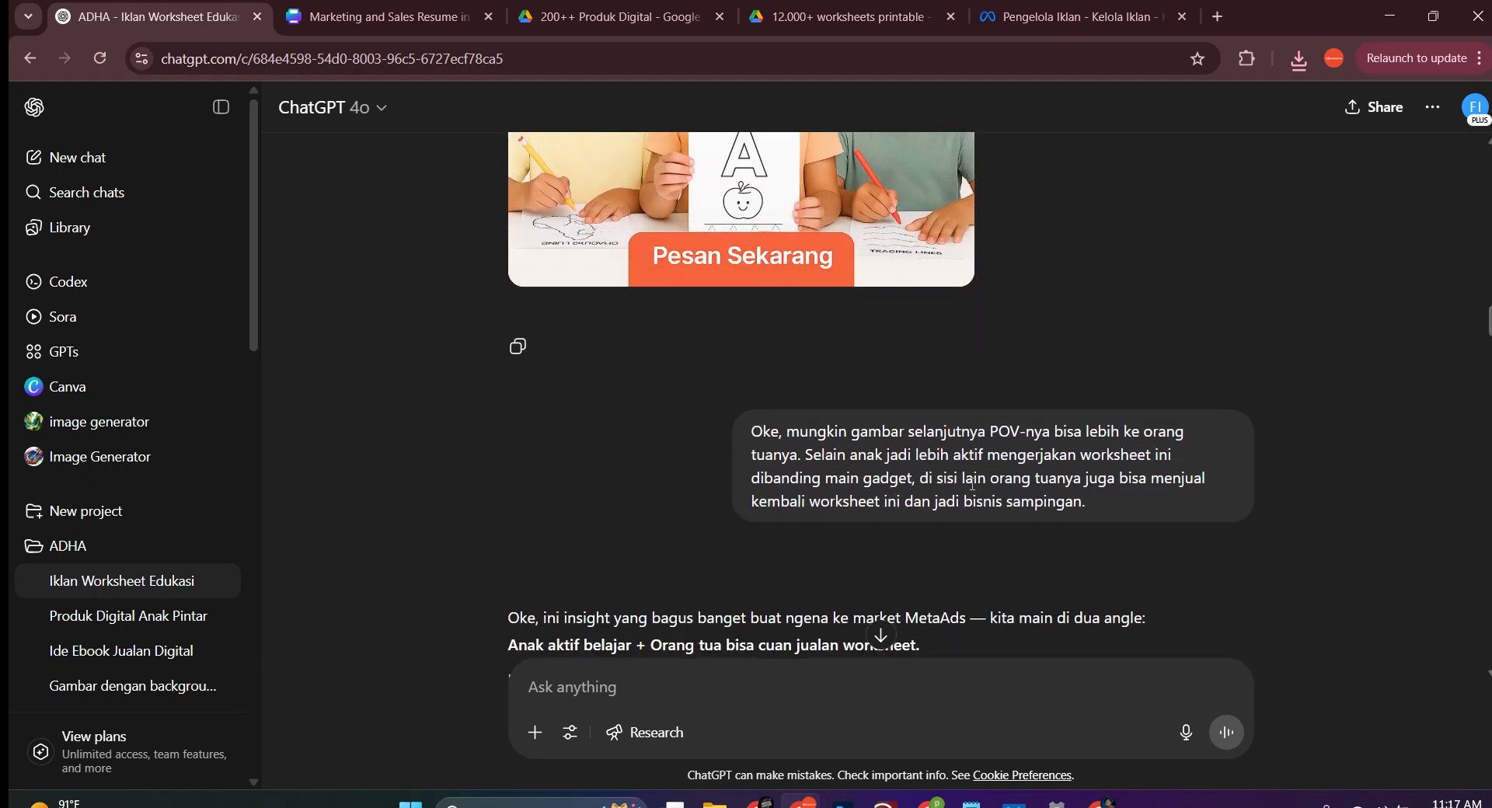
{"action": "scroll", "coordinate": [971, 483], "scroll_direction": "down", "scroll_amount": 9}
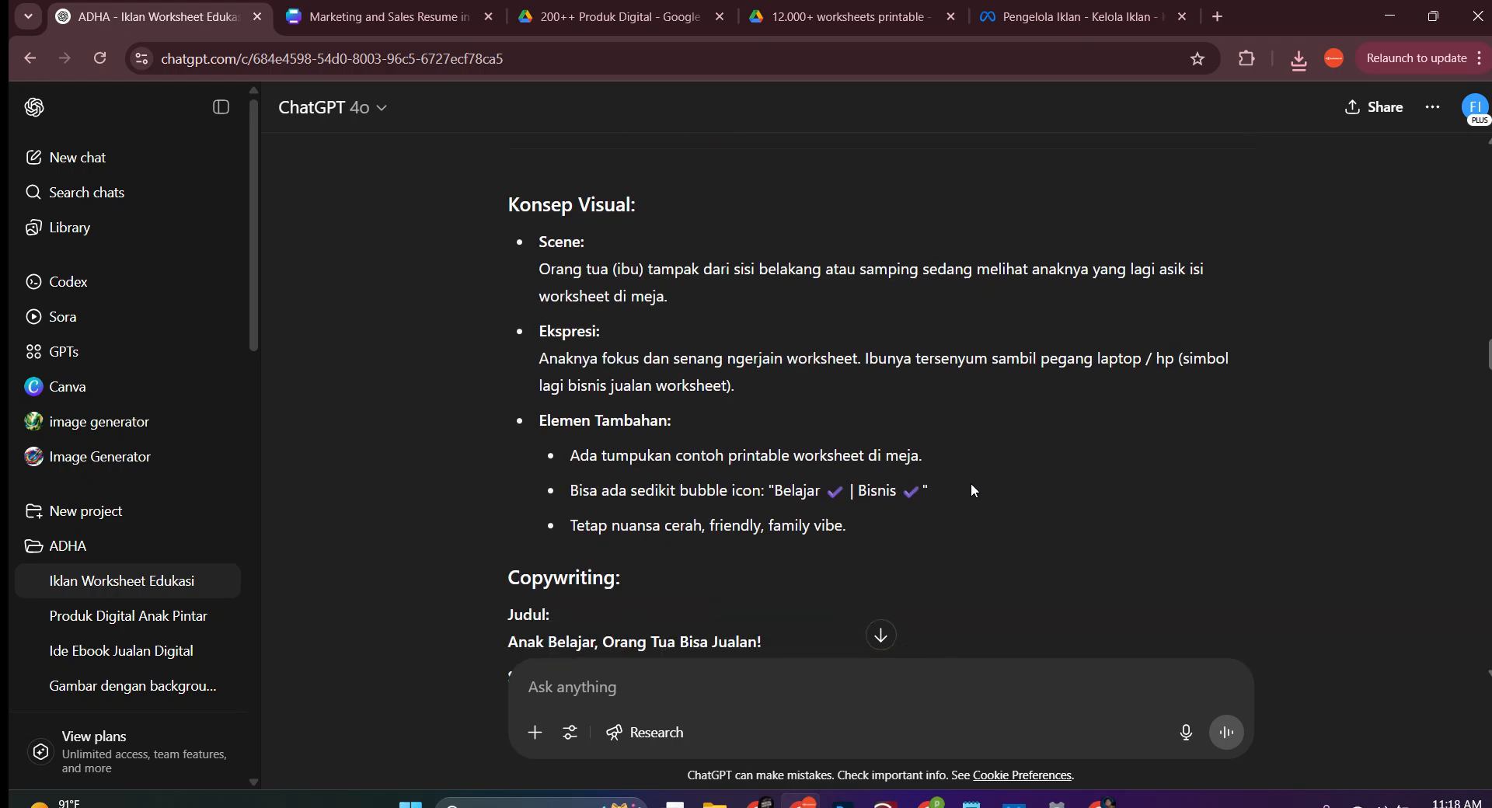
{"action": "scroll", "coordinate": [971, 483], "scroll_direction": "up", "scroll_amount": 9}
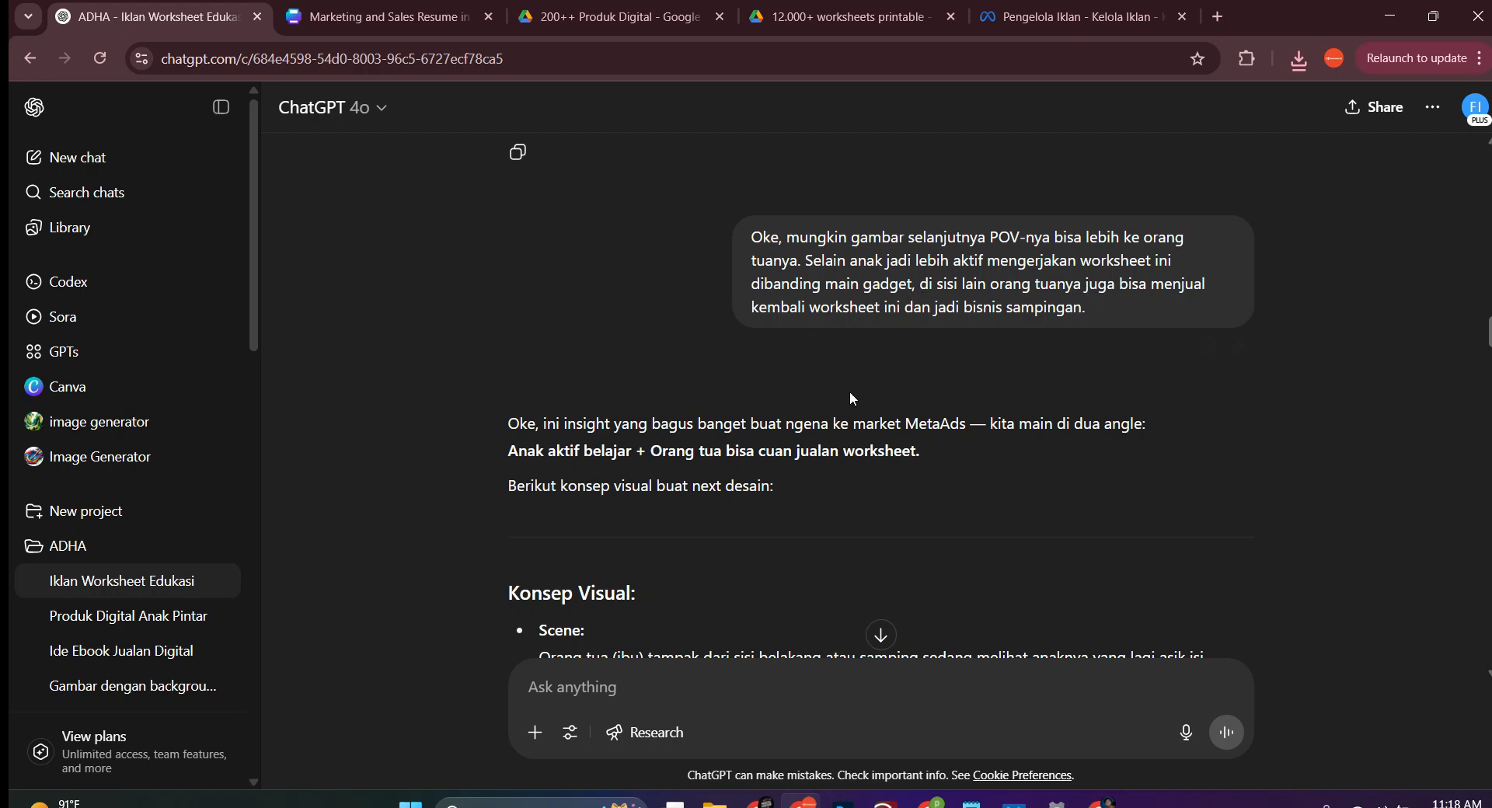
Enlarge the generated "Anak Belajar, Orang Tua Bisa Jualan!" ad, download it, and return to the chat
{"action": "scroll", "coordinate": [891, 356], "scroll_direction": "down", "scroll_amount": 10}
{"action": "scroll", "coordinate": [629, 296], "scroll_direction": "down", "scroll_amount": 10}
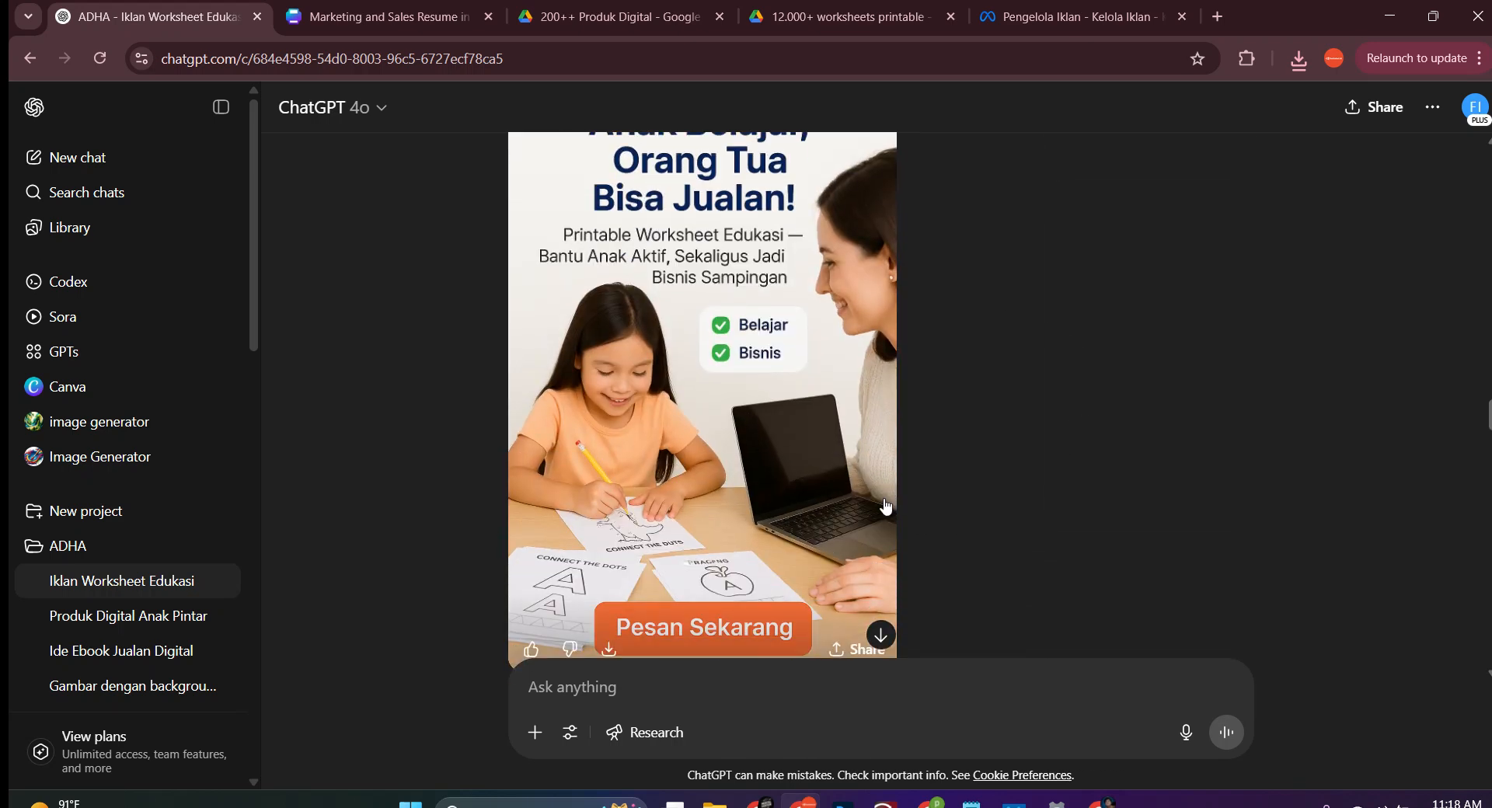
{"action": "scroll", "coordinate": [1018, 490], "scroll_direction": "up", "scroll_amount": 1}
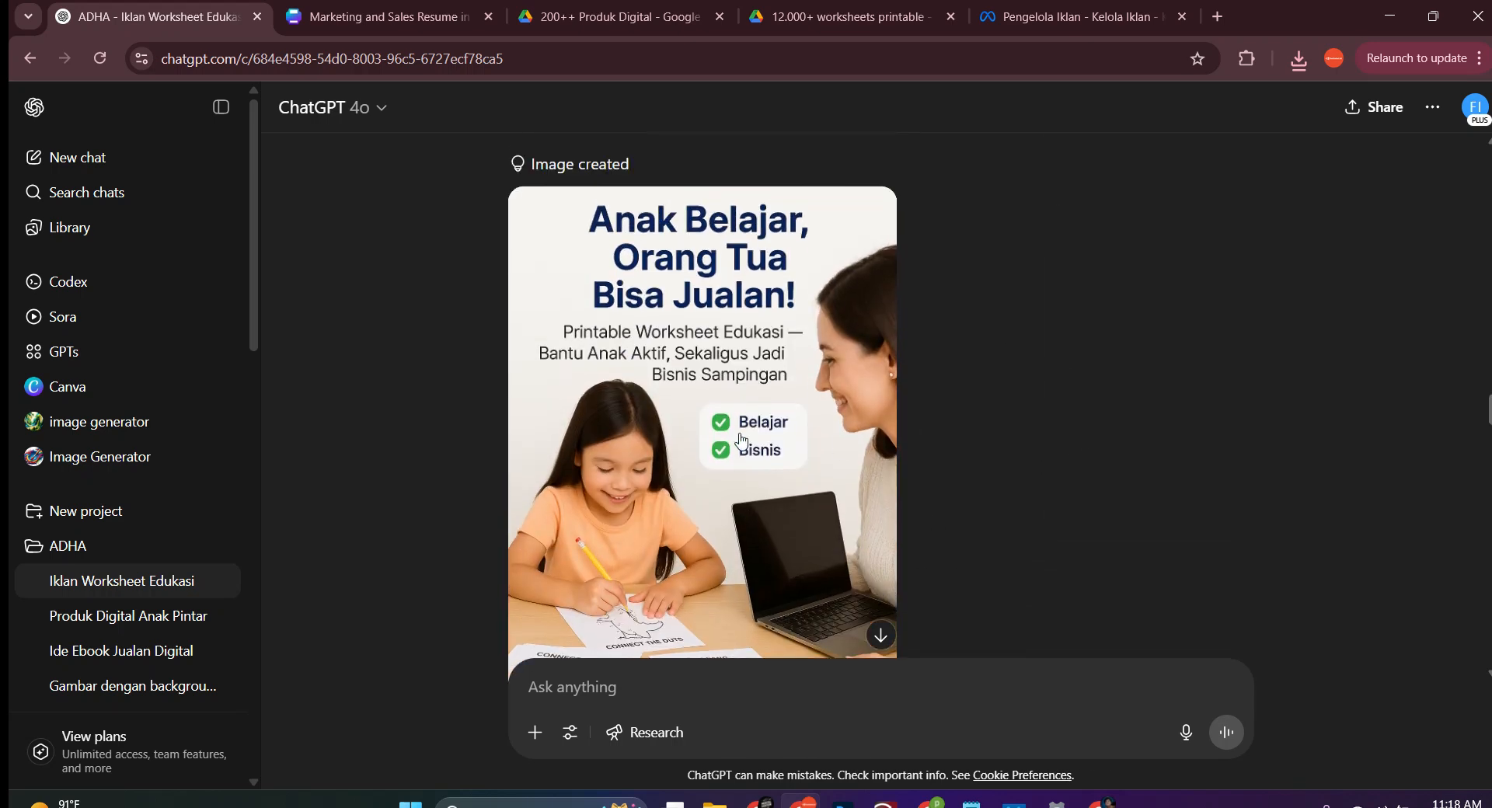
{"action": "scroll", "coordinate": [739, 445], "scroll_direction": "down", "scroll_amount": 2}
{"action": "scroll", "coordinate": [763, 450], "scroll_direction": "up", "scroll_amount": 1}
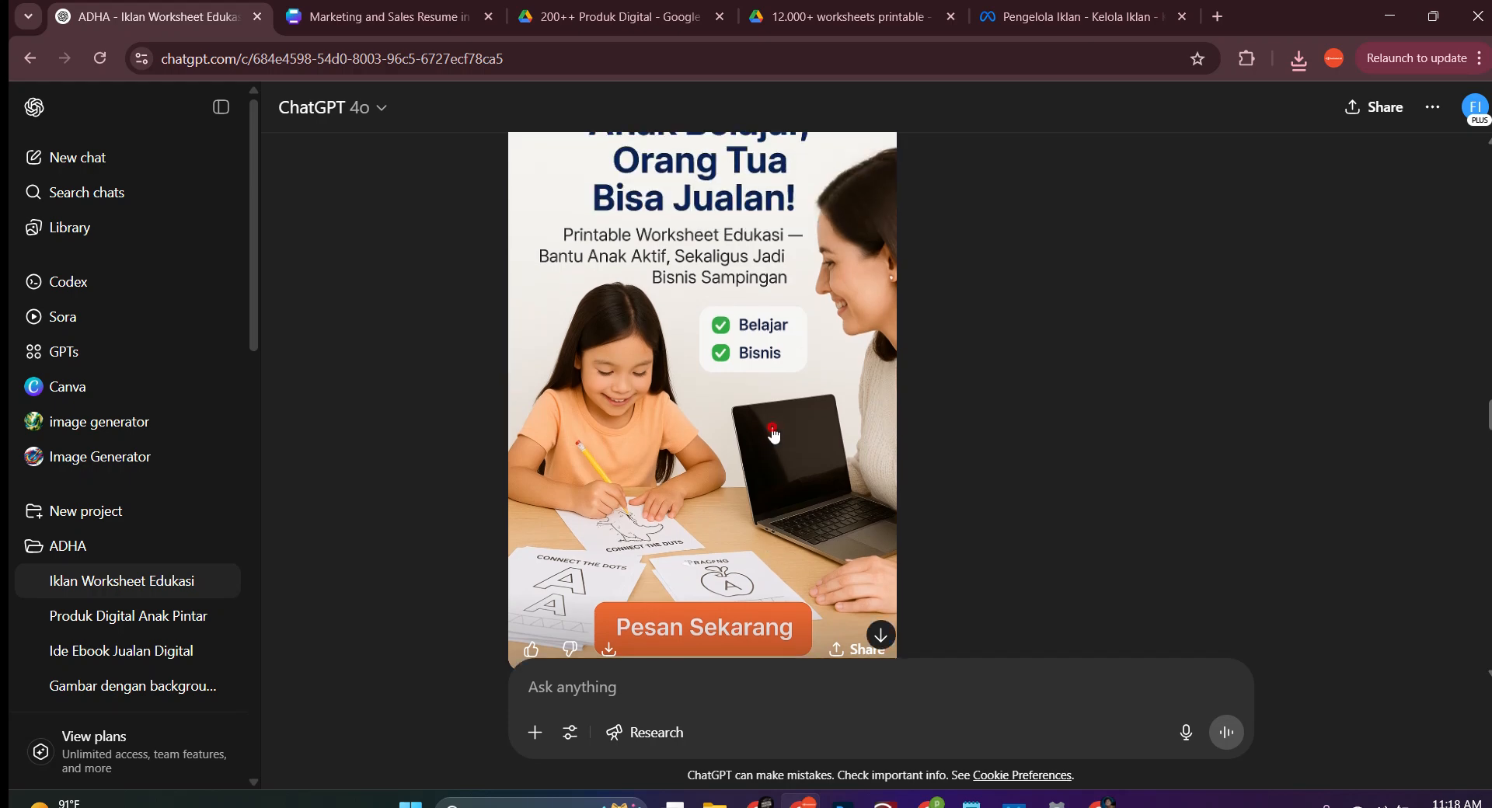
{"action": "left_click", "coordinate": [769, 450]}
{"action": "left_click", "coordinate": [1429, 124]}
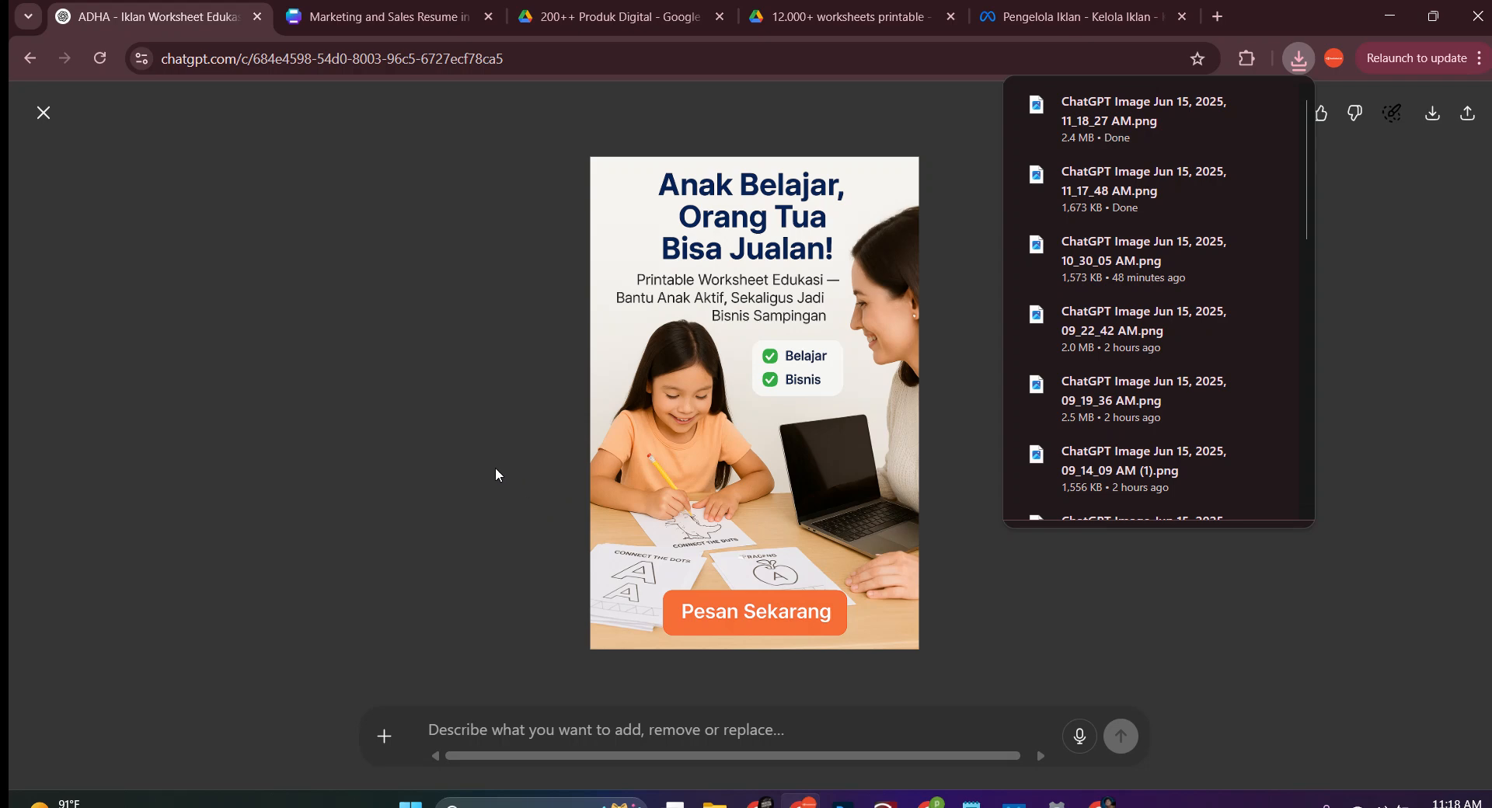
{"action": "left_click", "coordinate": [415, 343]}
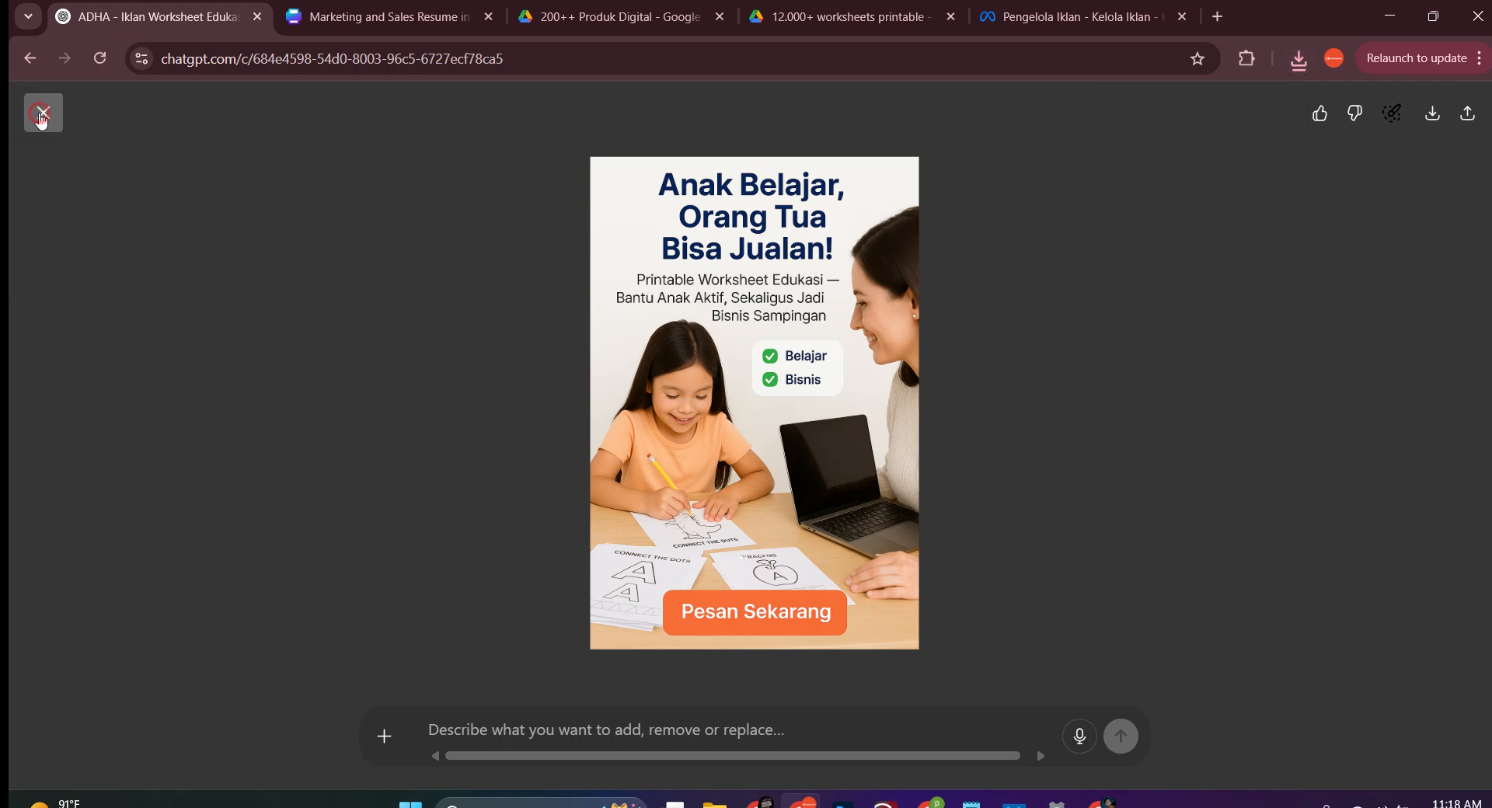
{"action": "left_click", "coordinate": [43, 112]}
Find the alternative "Anak Belajar Aman, Ibu Cuan Jalan!" ad further on in the chat, download it, and close the enlarged view
{"action": "scroll", "coordinate": [810, 386], "scroll_direction": "down", "scroll_amount": 8}
{"action": "scroll", "coordinate": [810, 380], "scroll_direction": "up", "scroll_amount": 2}
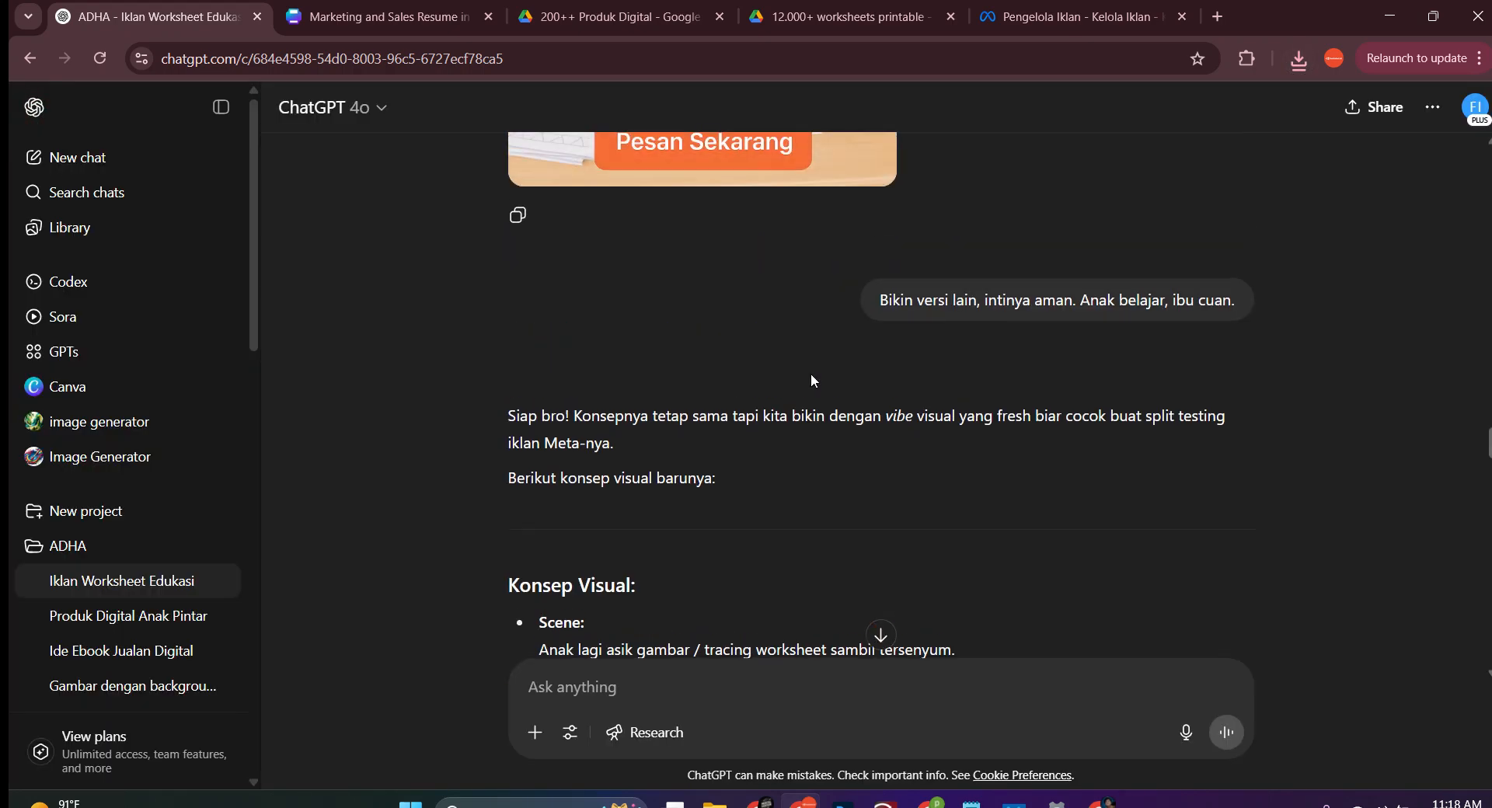
{"action": "scroll", "coordinate": [811, 376], "scroll_direction": "down", "scroll_amount": 15}
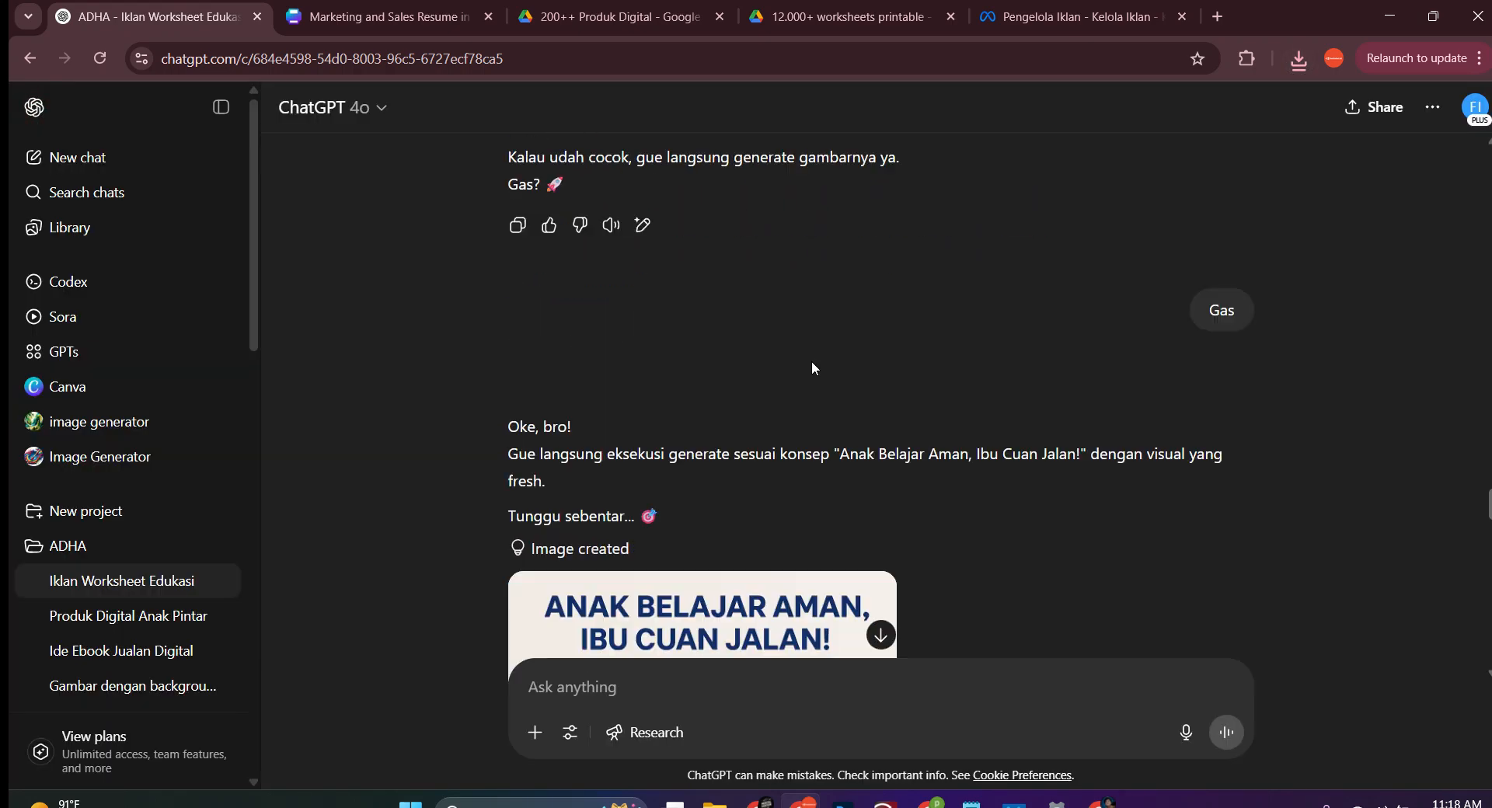
{"action": "scroll", "coordinate": [813, 368], "scroll_direction": "down", "scroll_amount": 4}
{"action": "scroll", "coordinate": [813, 368], "scroll_direction": "up", "scroll_amount": 1}
{"action": "scroll", "coordinate": [813, 367], "scroll_direction": "down", "scroll_amount": 1}
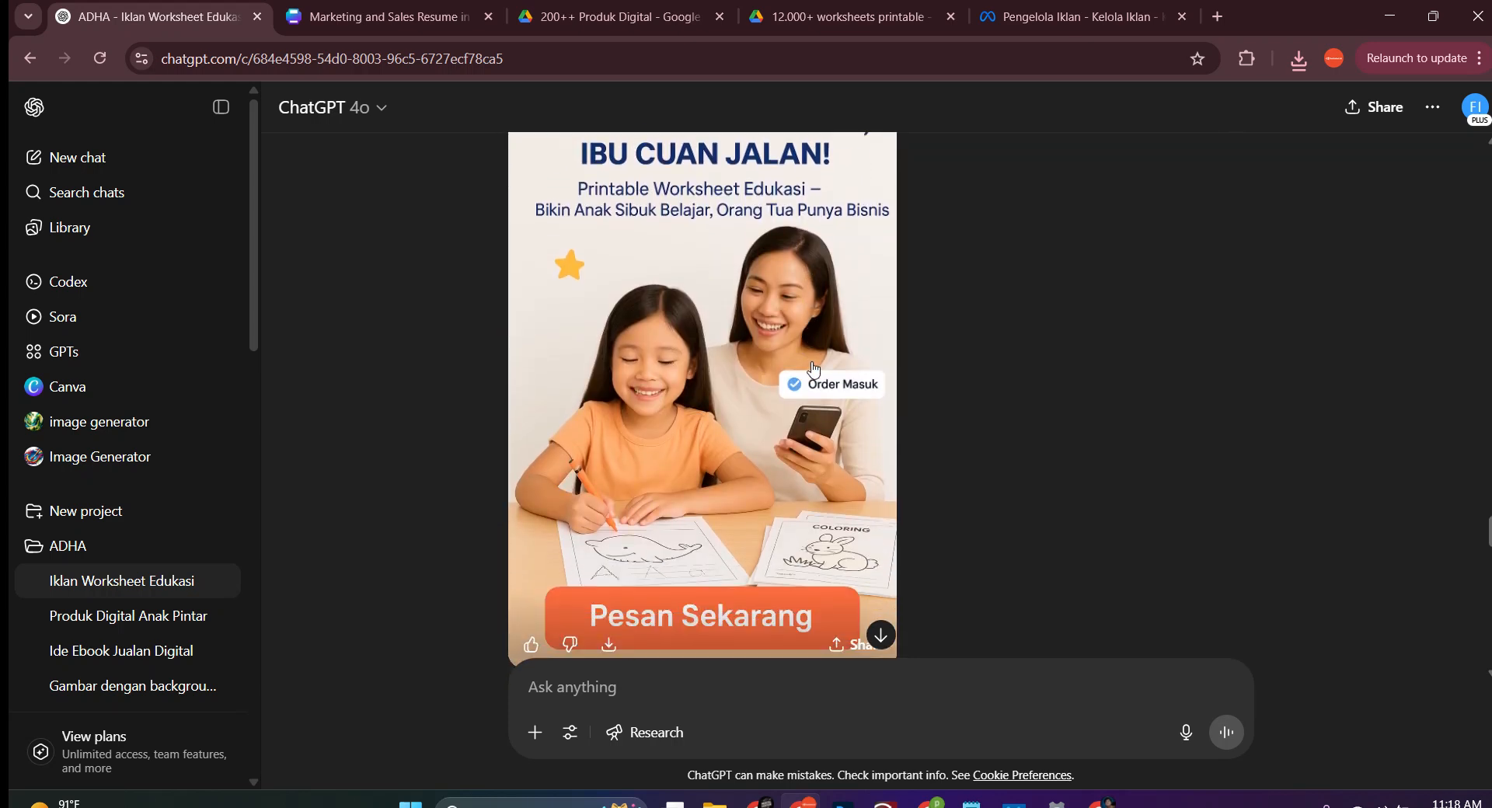
{"action": "scroll", "coordinate": [813, 368], "scroll_direction": "up", "scroll_amount": 2}
{"action": "left_click", "coordinate": [813, 368]}
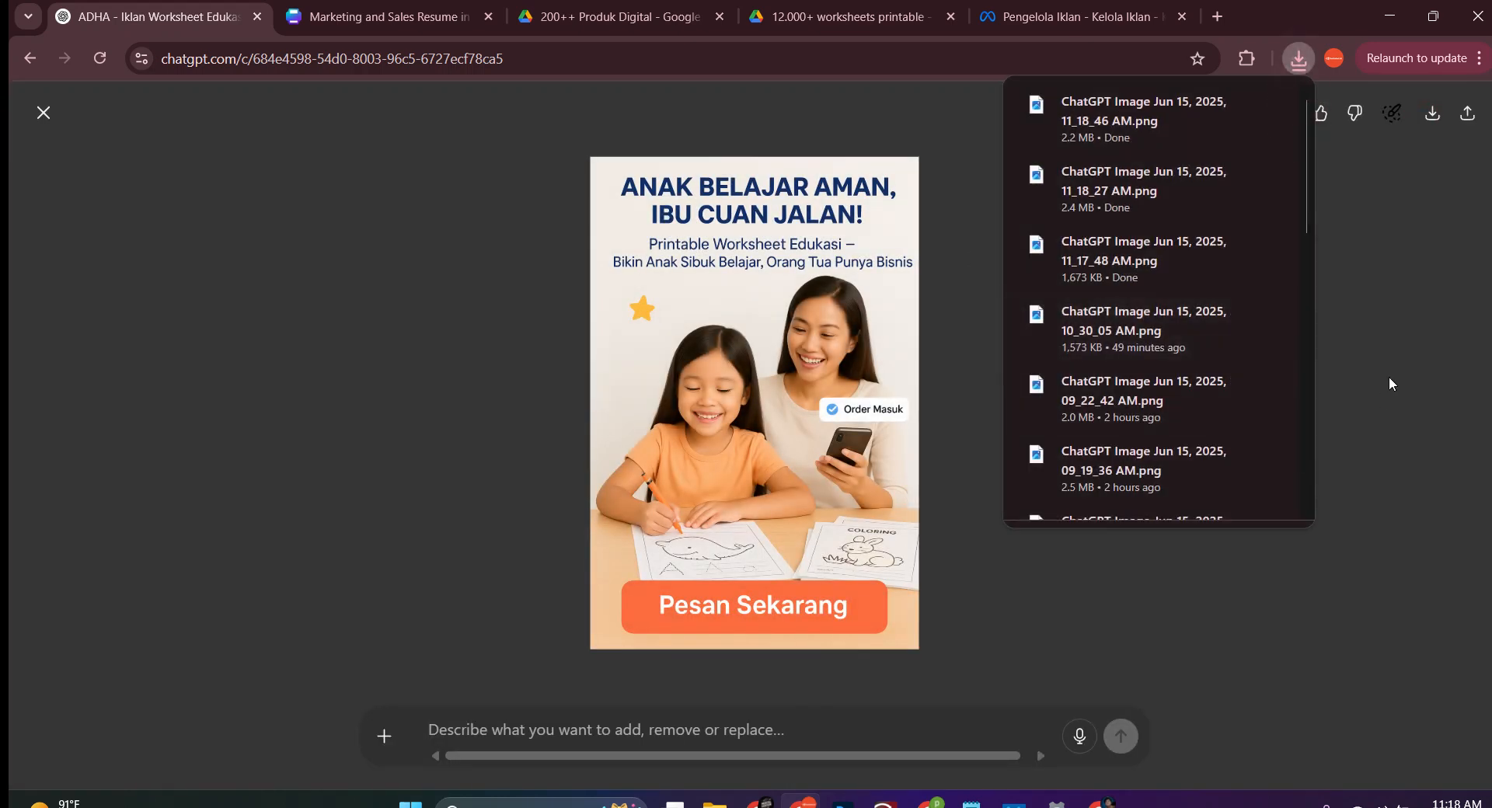
{"action": "left_click", "coordinate": [42, 117]}
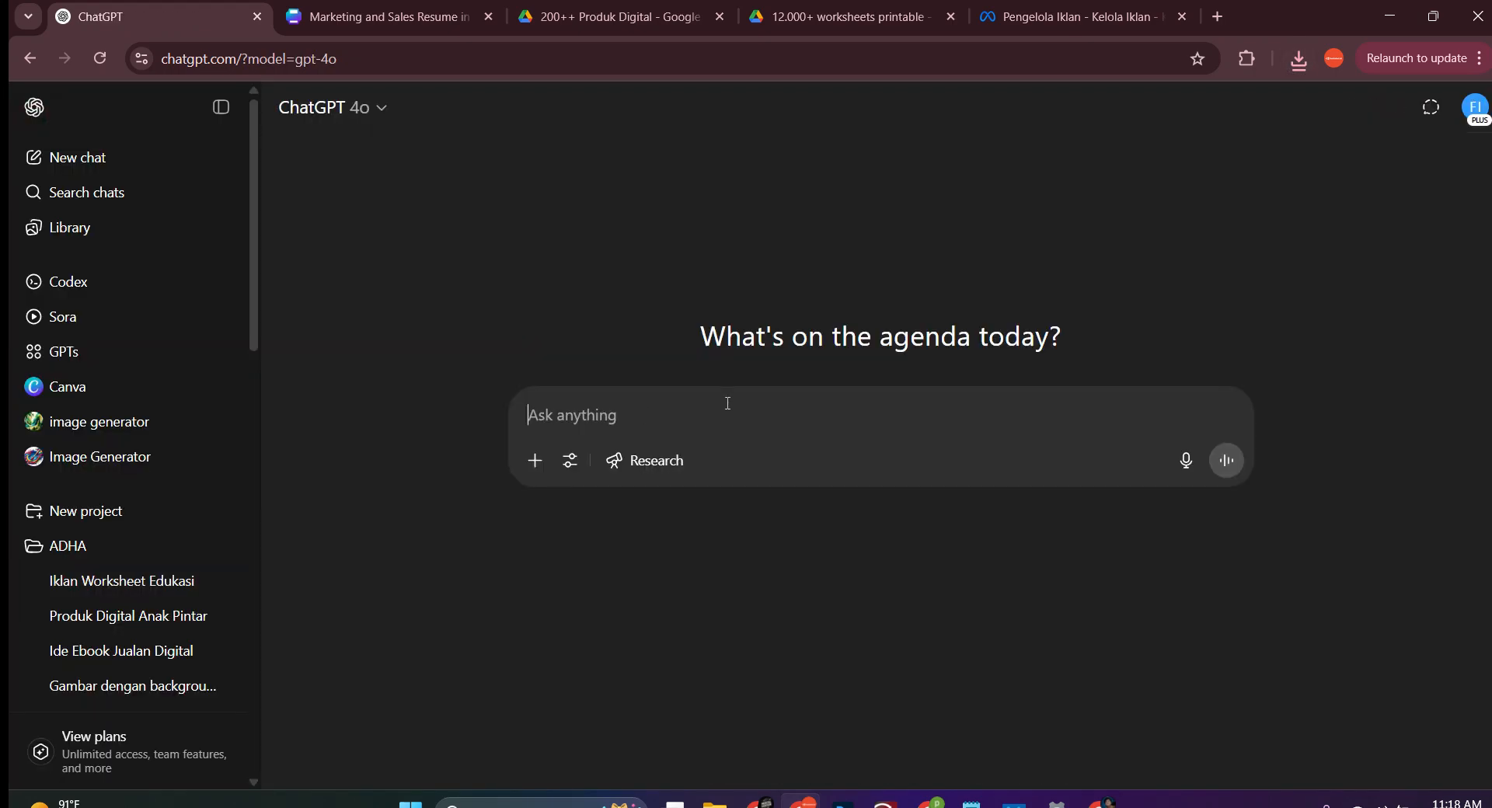
Reopen the "Iklan Worksheet Edukasi" chat and download the "Dari Worksheet Digital, Jadi Cuan Jualan Fisik!" ad image
{"action": "left_click", "coordinate": [109, 579]}
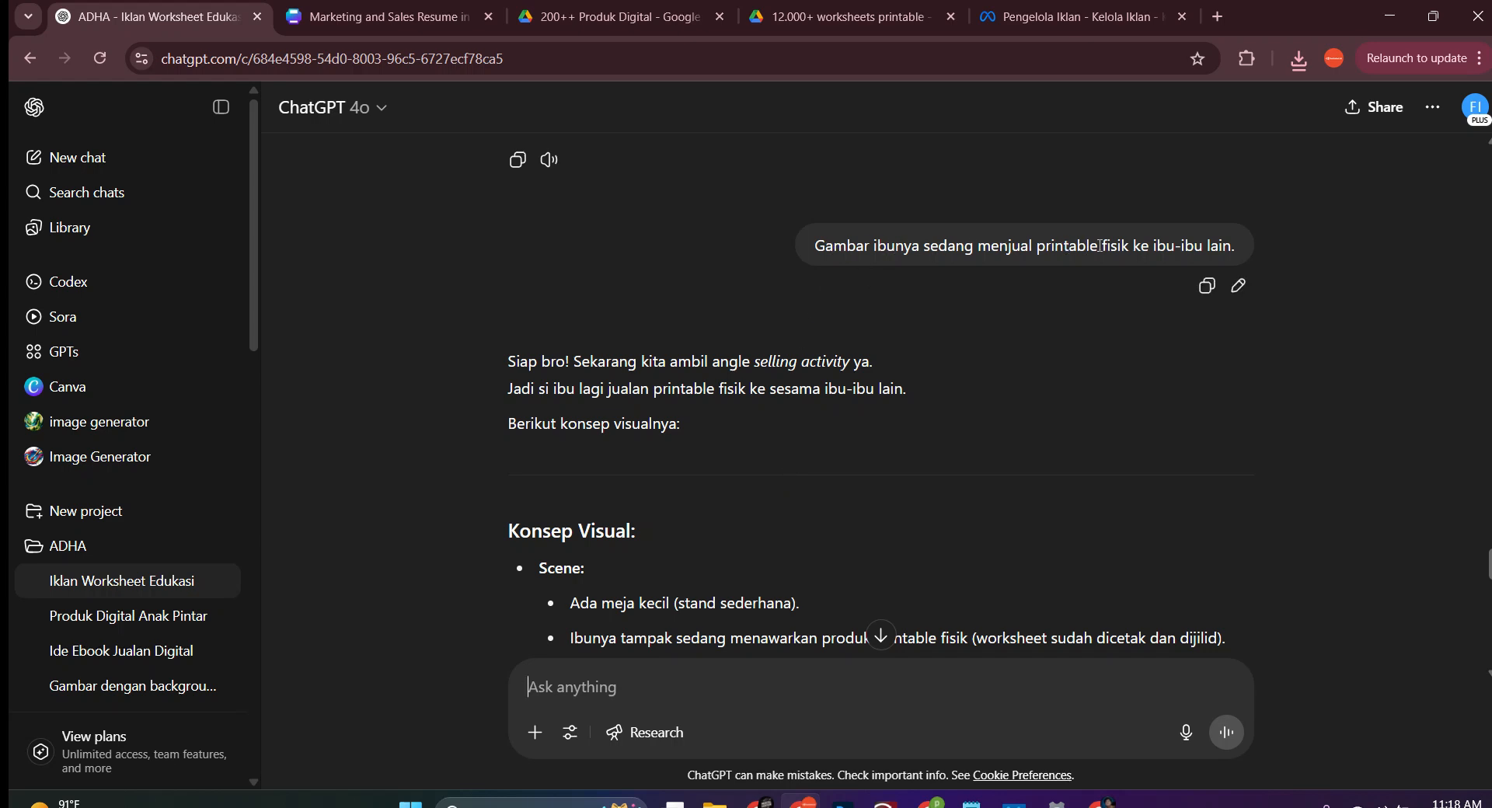
{"action": "scroll", "coordinate": [829, 333], "scroll_direction": "down", "scroll_amount": 15}
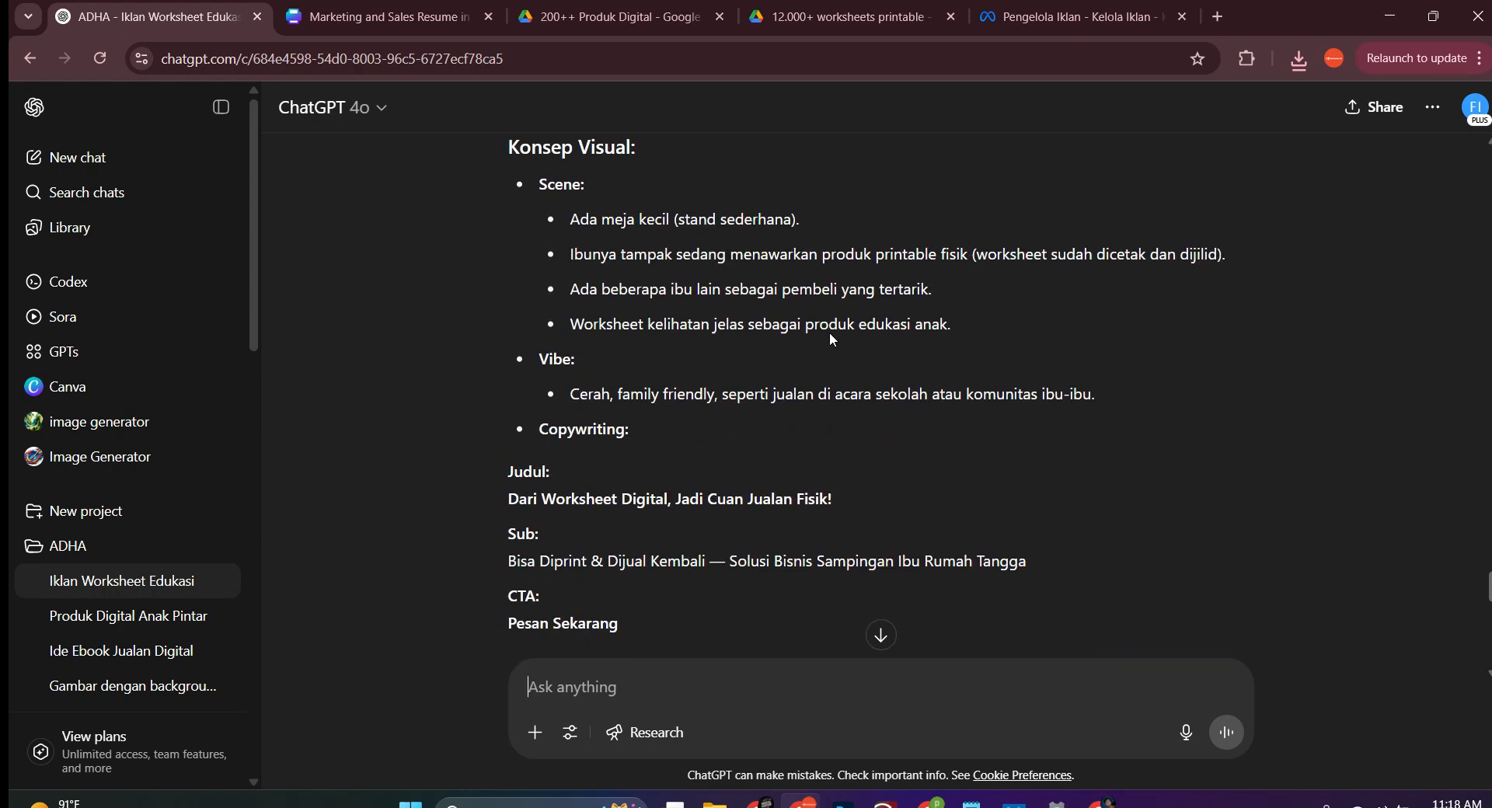
{"action": "scroll", "coordinate": [828, 333], "scroll_direction": "down", "scroll_amount": 2}
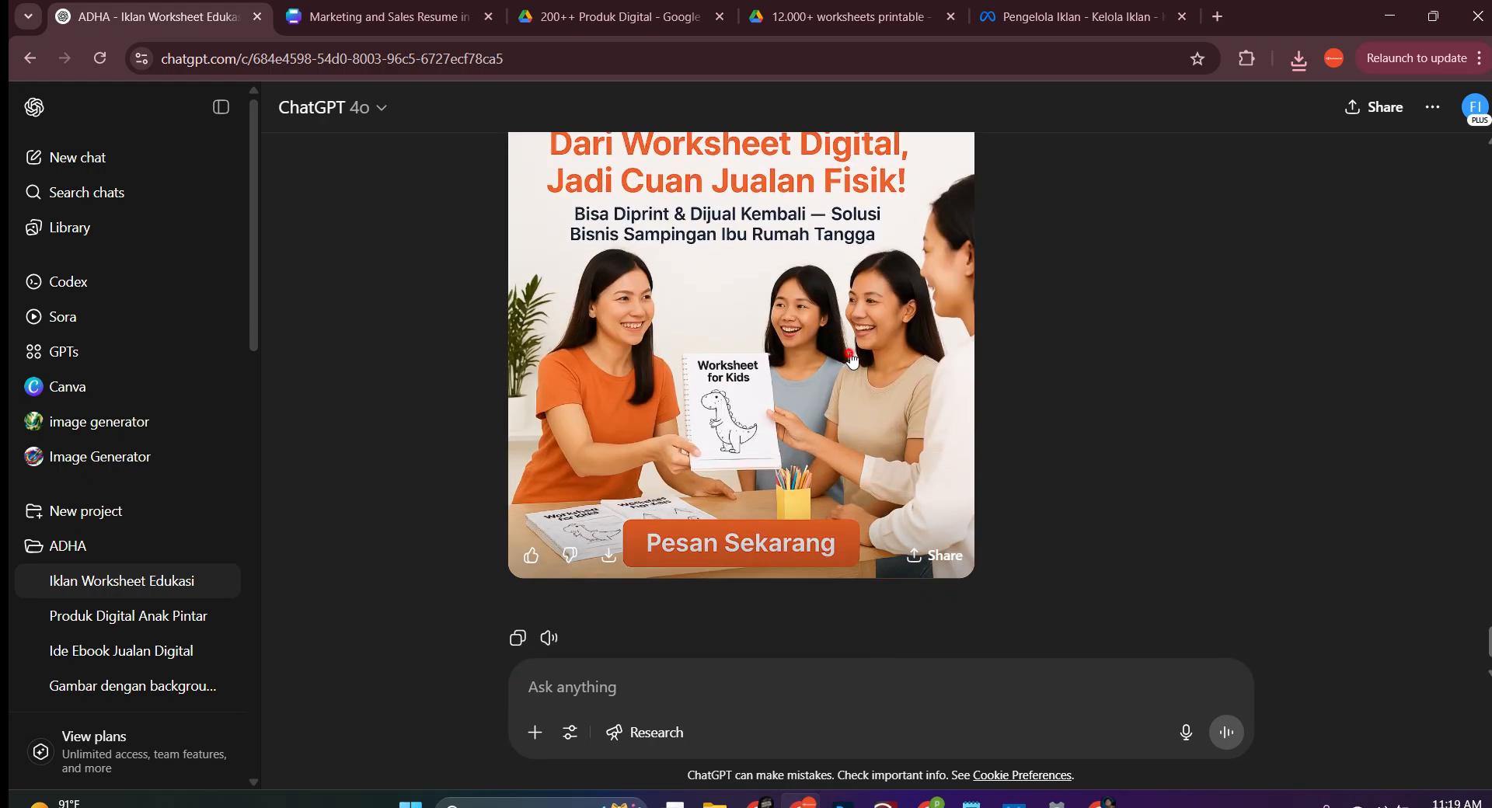
{"action": "left_click", "coordinate": [844, 360]}
{"action": "left_click", "coordinate": [1433, 113]}
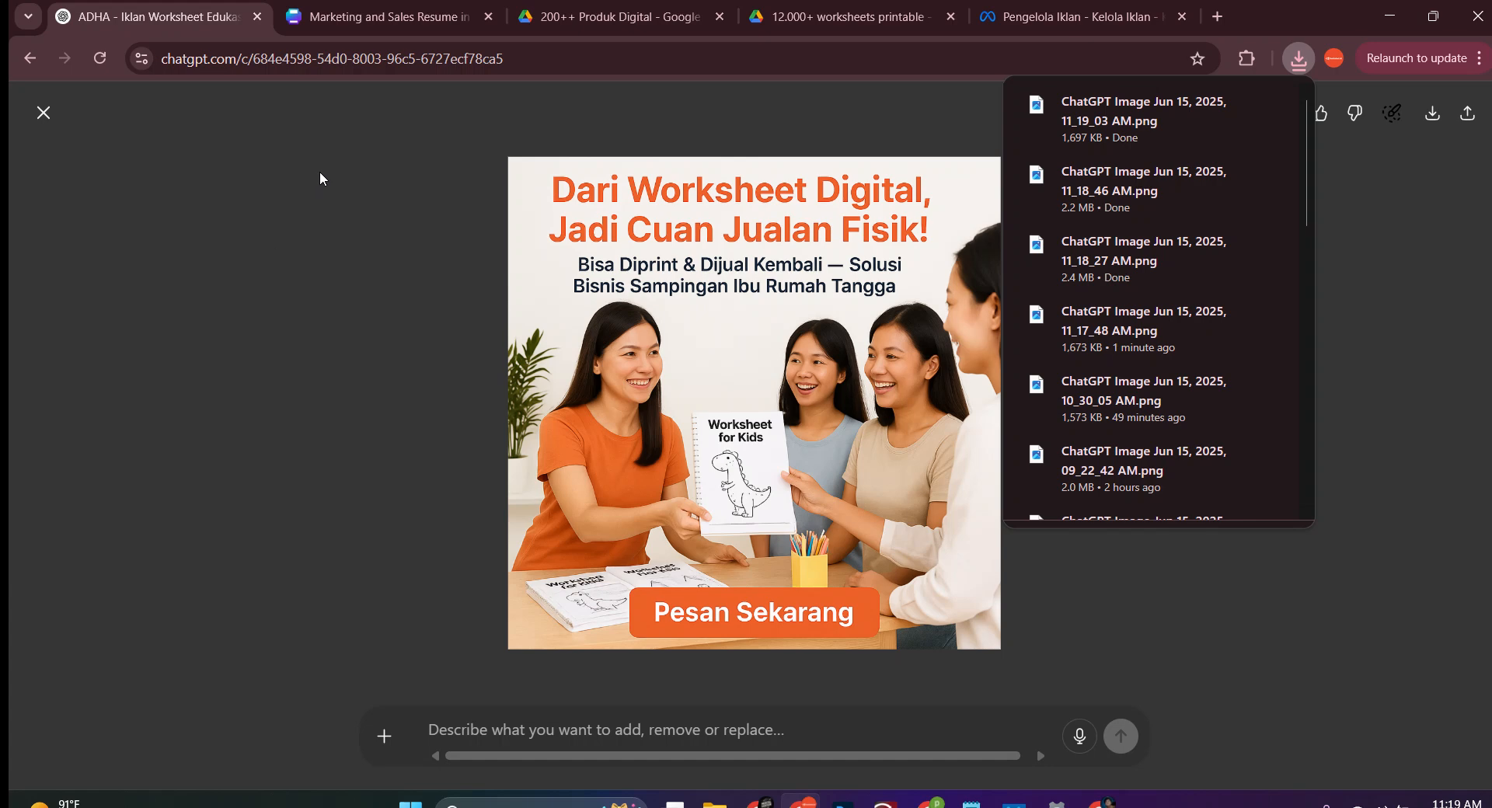
{"action": "left_click", "coordinate": [44, 112]}
{"action": "scroll", "coordinate": [731, 540], "scroll_direction": "down", "scroll_amount": 1}
{"action": "scroll", "coordinate": [730, 545], "scroll_direction": "up", "scroll_amount": 5}
{"action": "scroll", "coordinate": [731, 545], "scroll_direction": "down", "scroll_amount": 6}
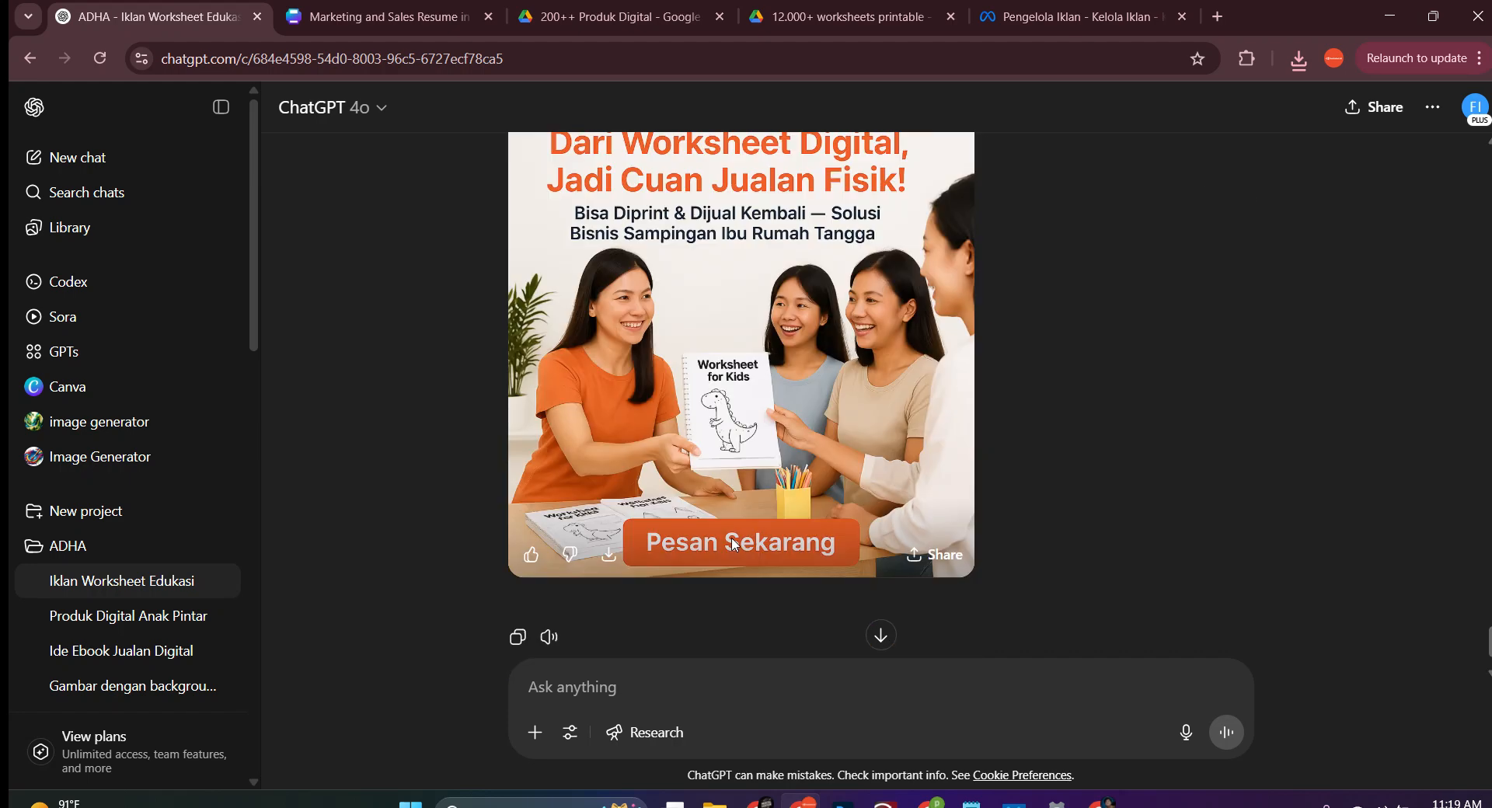
{"action": "scroll", "coordinate": [733, 541], "scroll_direction": "up", "scroll_amount": 3}
{"action": "scroll", "coordinate": [733, 536], "scroll_direction": "down", "scroll_amount": 3}
{"action": "scroll", "coordinate": [735, 540], "scroll_direction": "up", "scroll_amount": 3}
Switch to File Explorer and create a folder named "konten gambar" inside the PRODUK DIGITAL PRINTABLE folder
{"action": "mouse_move", "coordinate": [715, 802]}
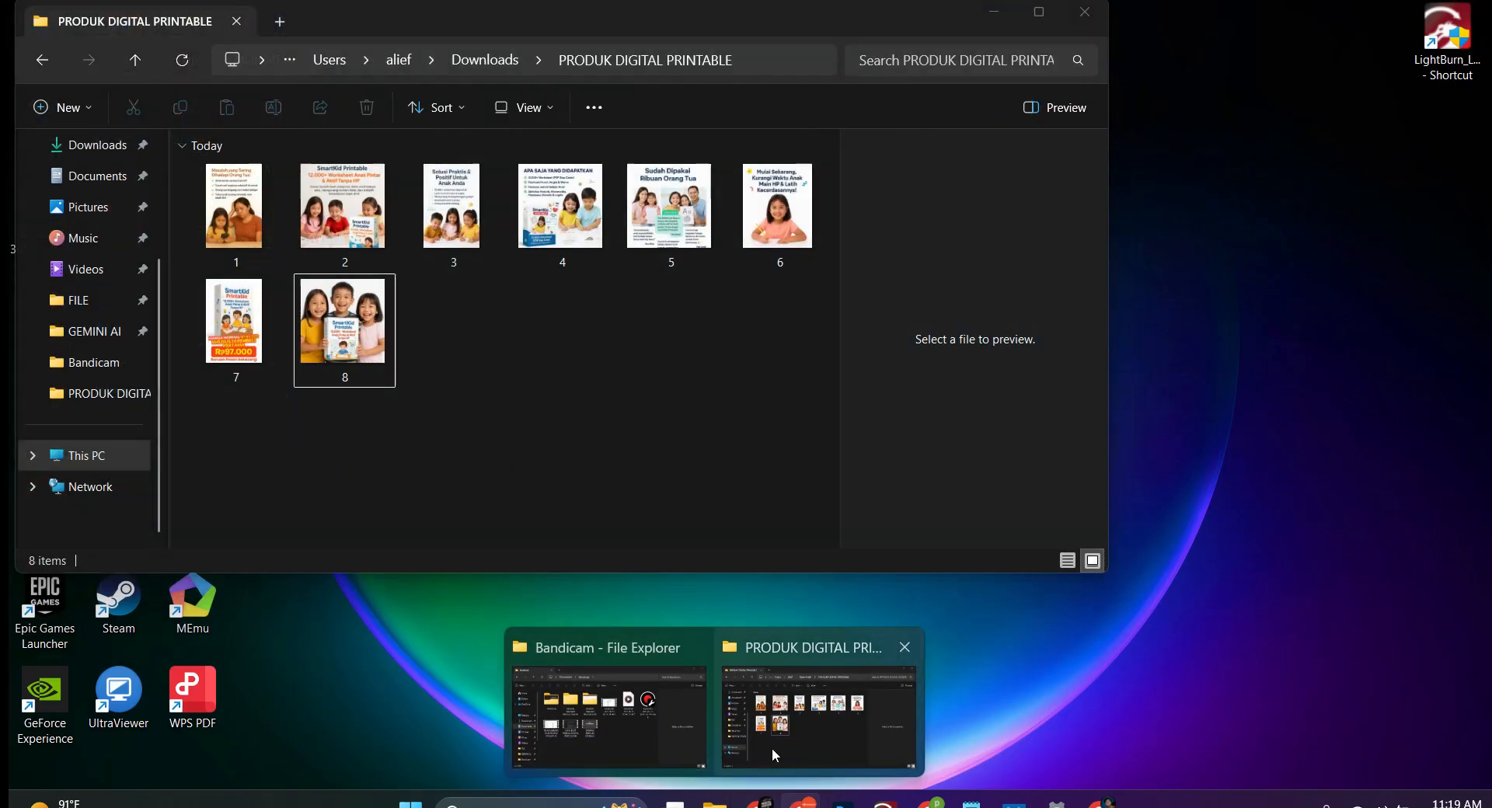
{"action": "left_click", "coordinate": [772, 747]}
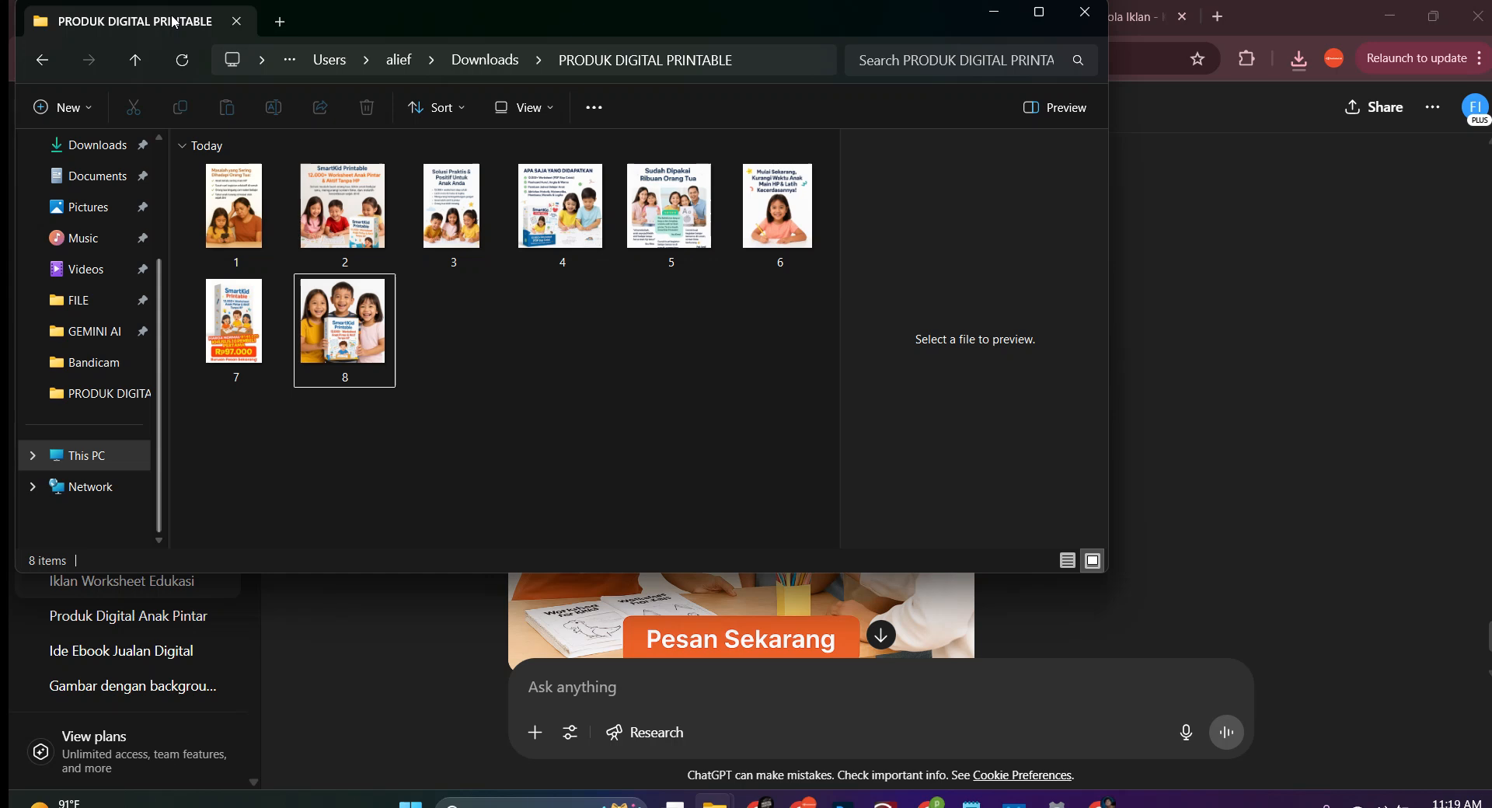
{"action": "left_click", "coordinate": [150, 60]}
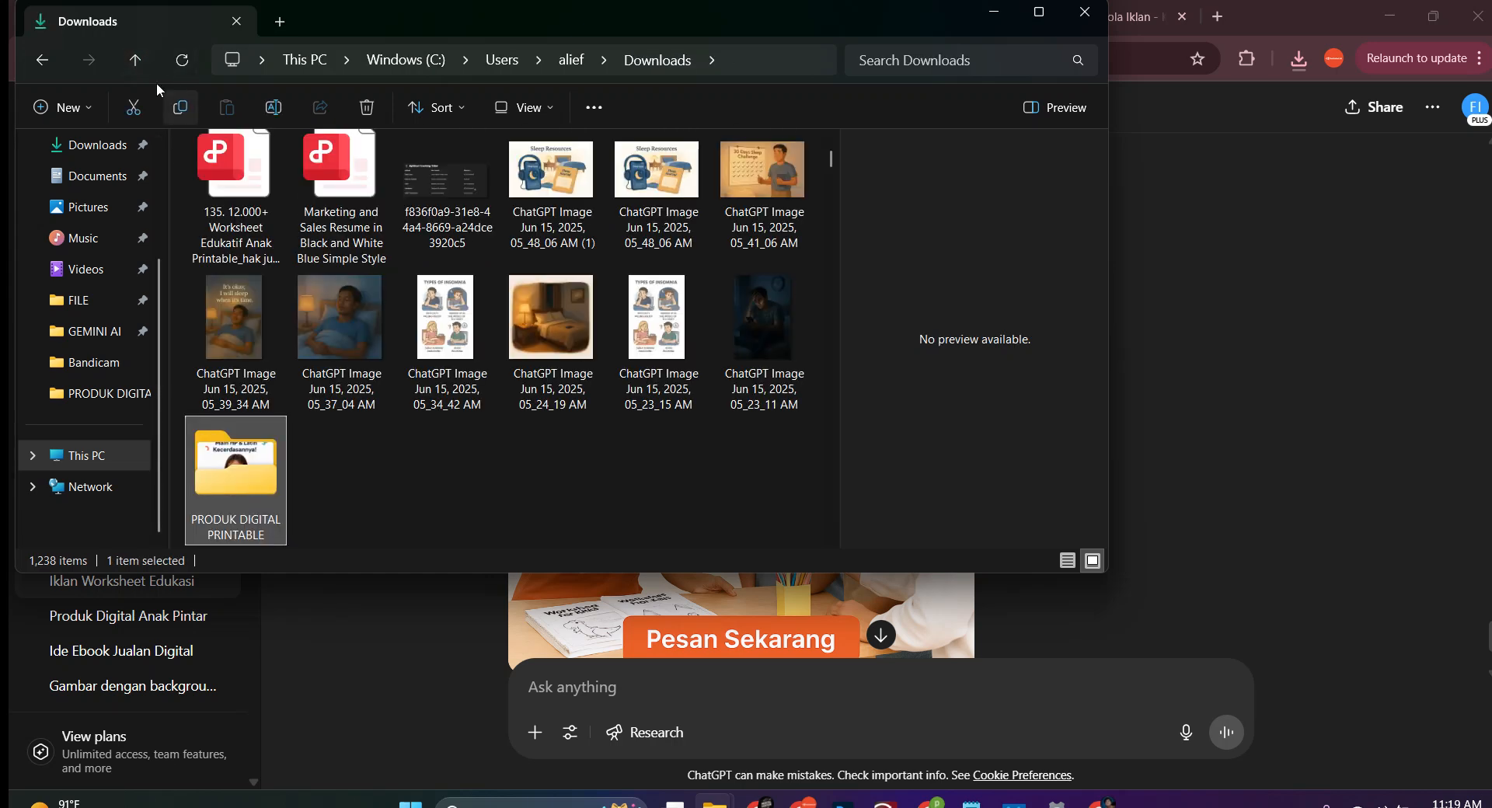
{"action": "double_click", "coordinate": [238, 522]}
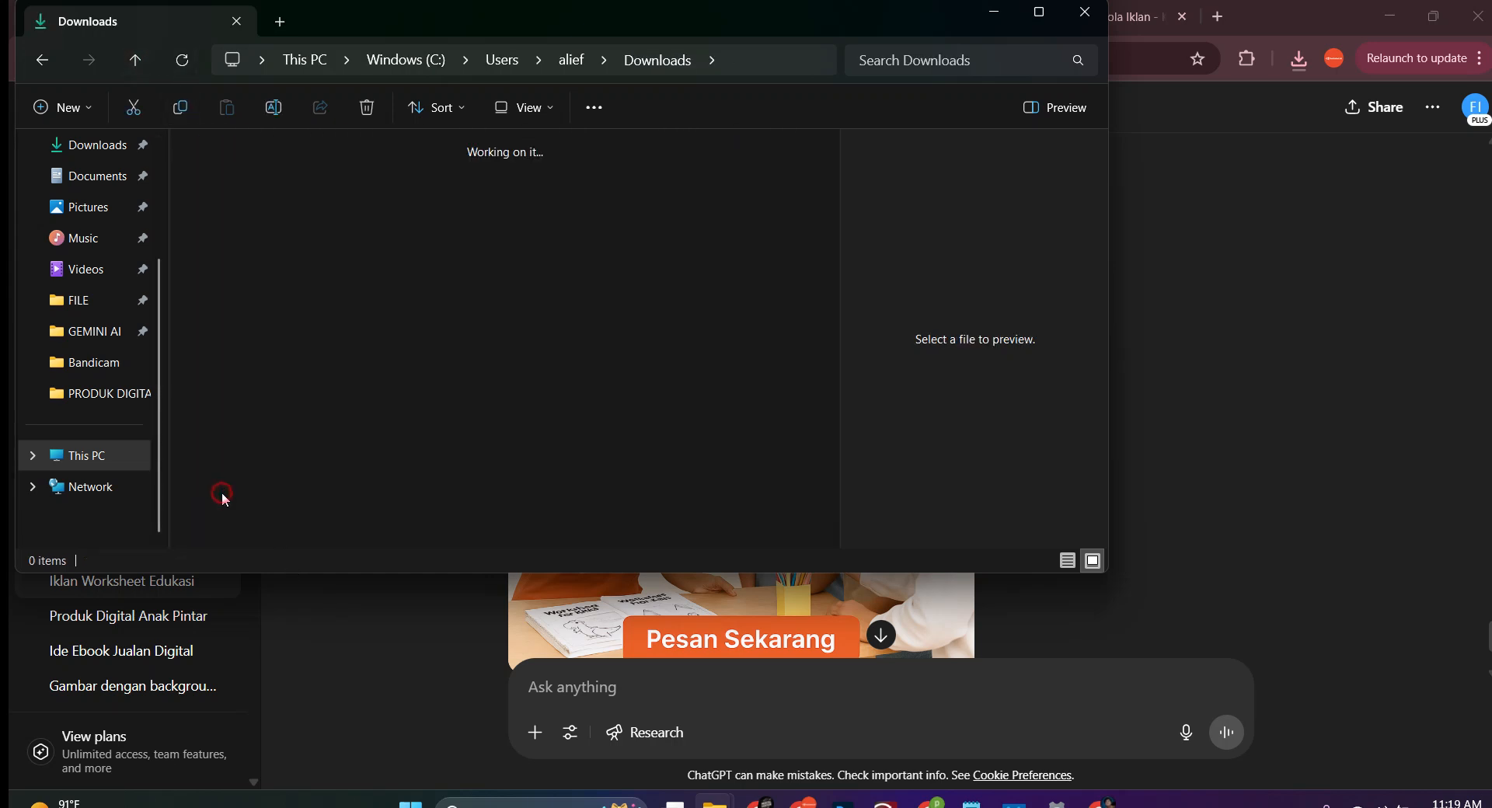
{"action": "left_click", "coordinate": [87, 106]}
{"action": "left_click", "coordinate": [74, 148]}
{"action": "type", "text": "konten gambar"}
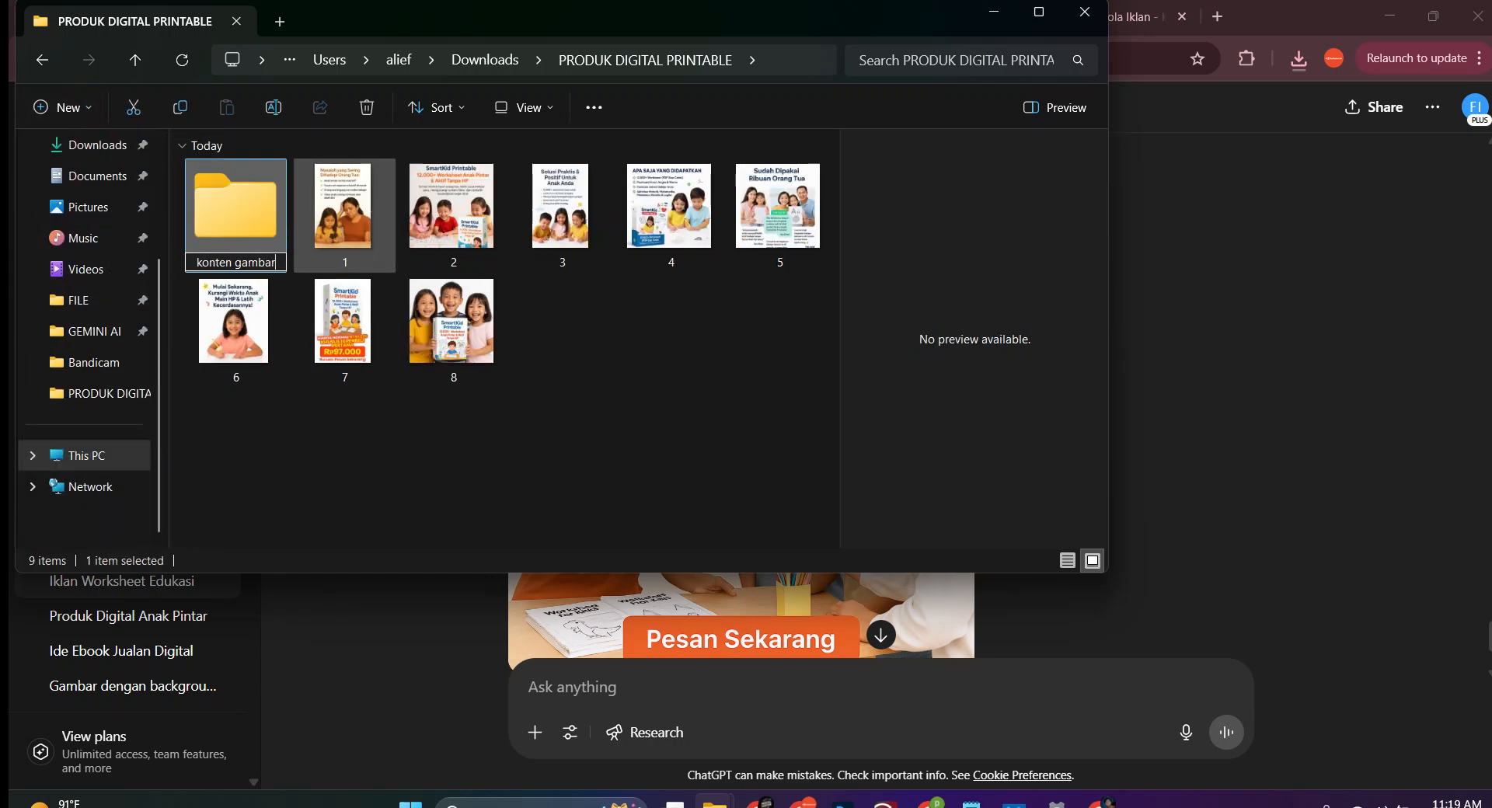
{"action": "key", "text": "Return"}
Cut the four newest ChatGPT ad images, 11_17_48 AM through 11_19_03 AM, from the Downloads folder
{"action": "scroll", "coordinate": [77, 350], "scroll_direction": "up", "scroll_amount": 3}
{"action": "left_click", "coordinate": [90, 306]}
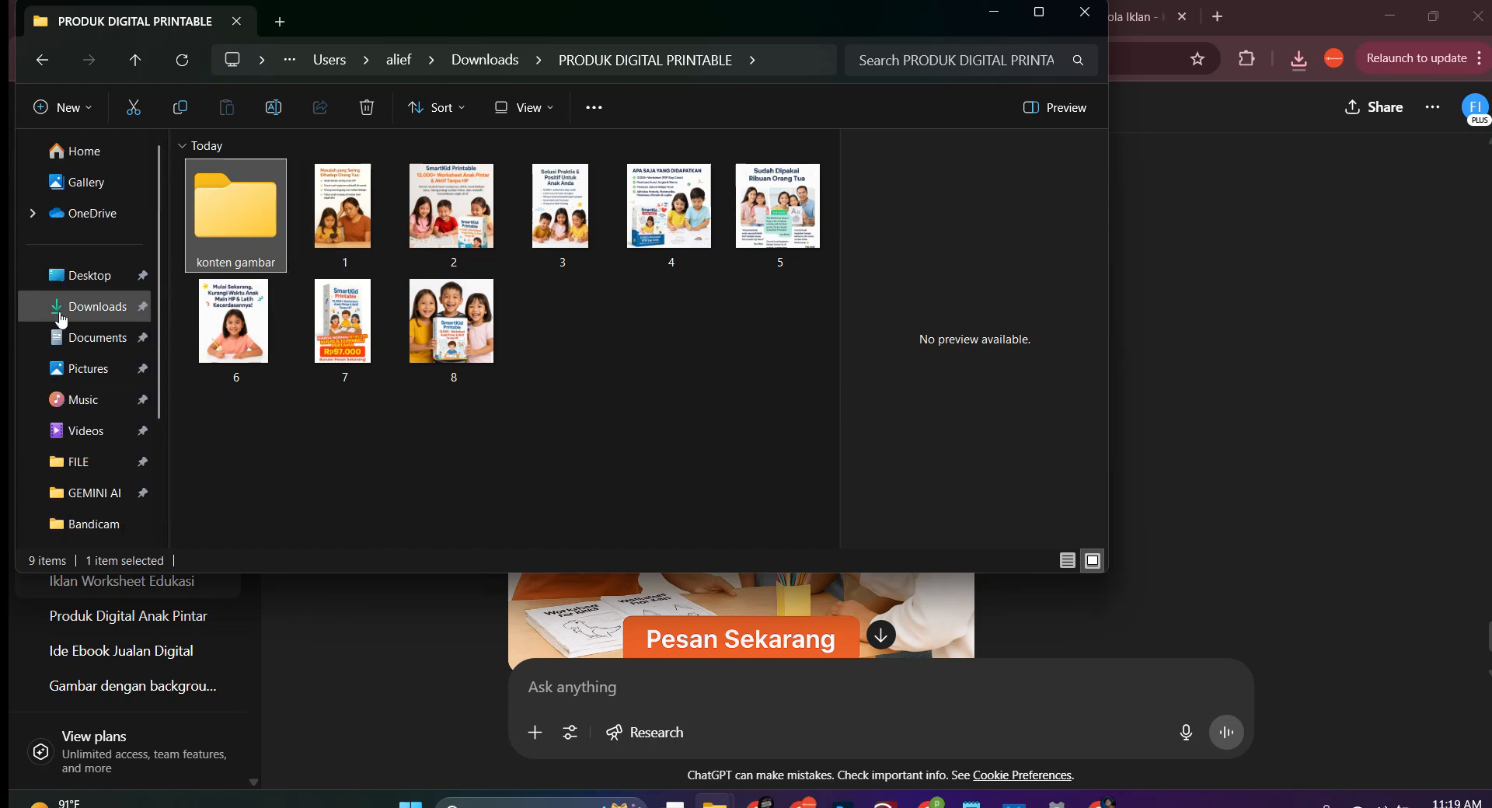
{"action": "left_click", "coordinate": [233, 221]}
{"action": "left_click", "coordinate": [339, 222], "text": "ctrl"}
{"action": "left_click", "coordinate": [445, 222], "text": "ctrl"}
{"action": "left_click", "coordinate": [513, 225], "text": "ctrl"}
{"action": "right_click", "coordinate": [513, 226]}
{"action": "left_click", "coordinate": [471, 210]}
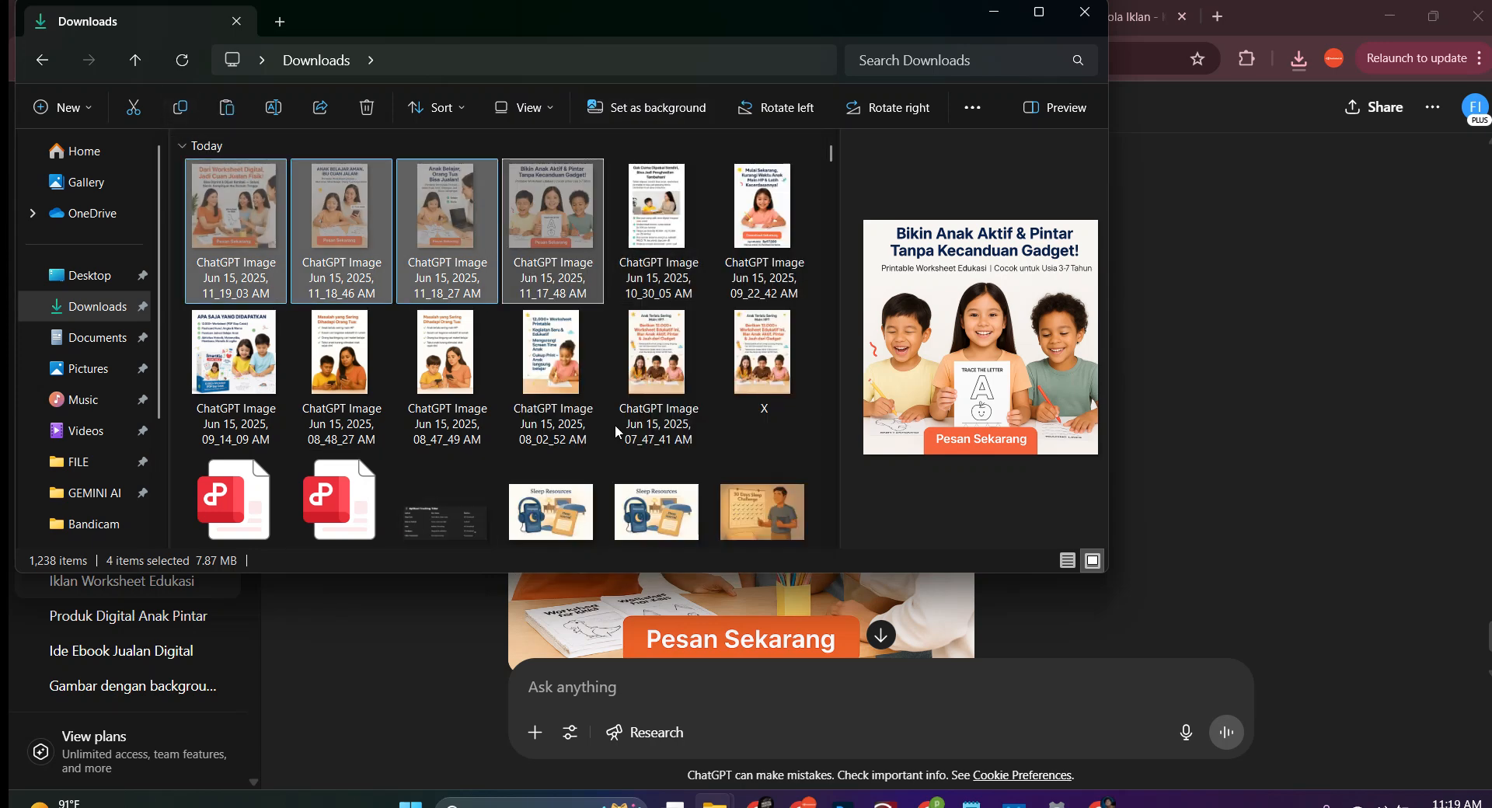
Paste the cut ad images into "konten gambar" within PRODUK DIGITAL PRINTABLE and display them as large thumbnails
{"action": "scroll", "coordinate": [677, 418], "scroll_direction": "down", "scroll_amount": 2}
{"action": "scroll", "coordinate": [678, 418], "scroll_direction": "down", "scroll_amount": 2}
{"action": "double_click", "coordinate": [236, 450]}
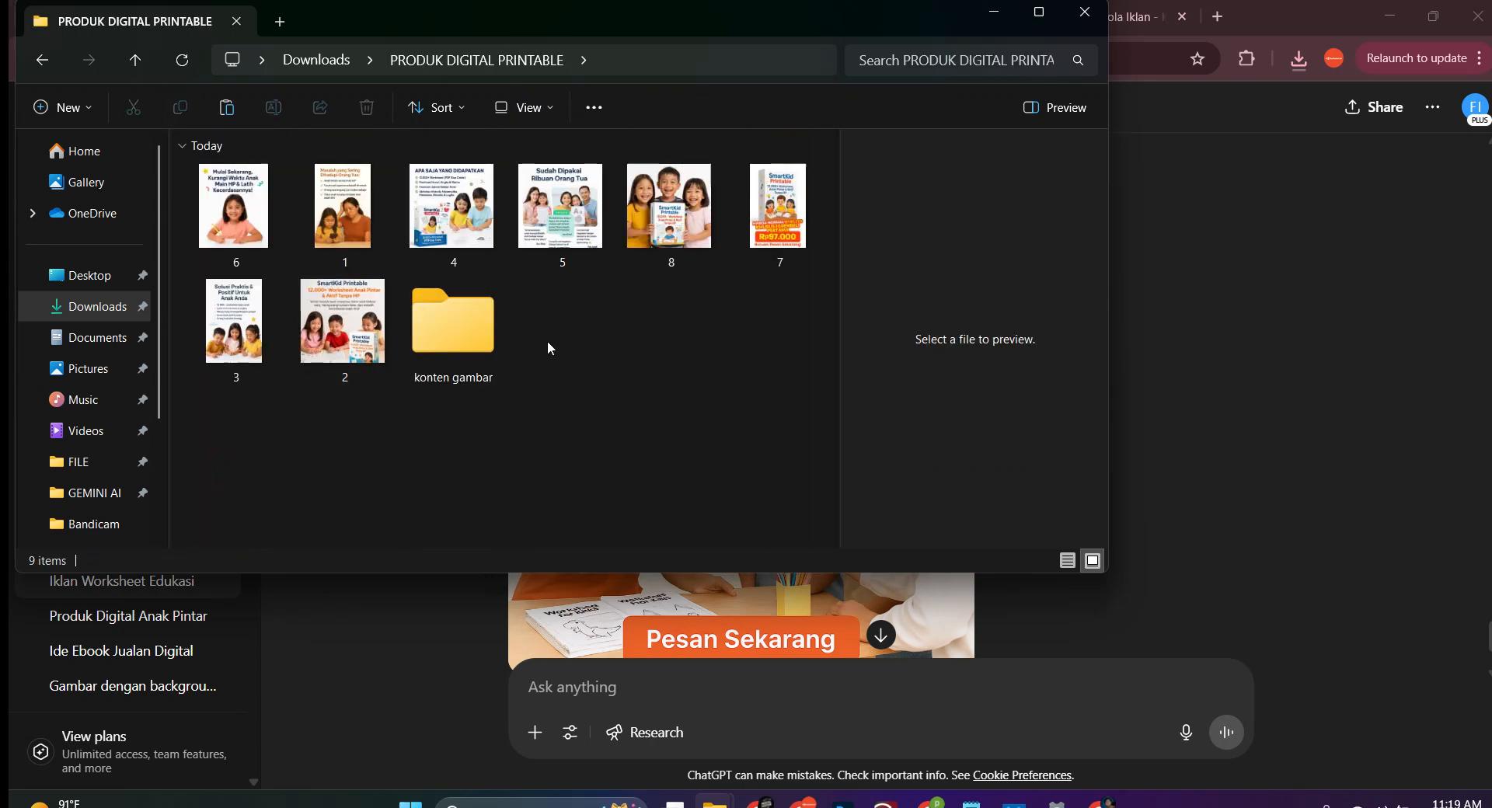
{"action": "double_click", "coordinate": [463, 357]}
{"action": "right_click", "coordinate": [439, 230]}
{"action": "left_click", "coordinate": [456, 228]}
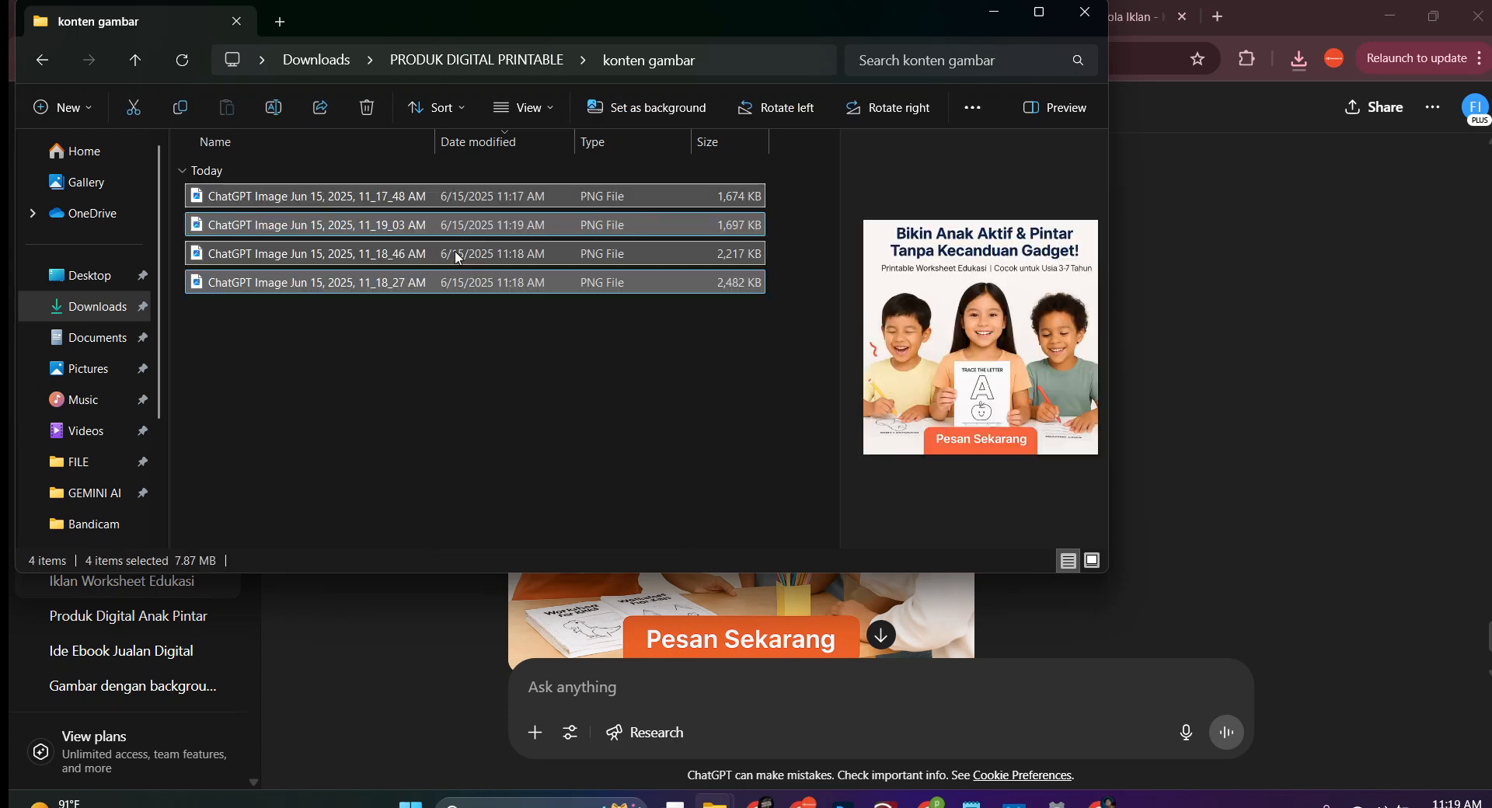
{"action": "left_click", "coordinate": [480, 354]}
{"action": "left_click", "coordinate": [1091, 562]}
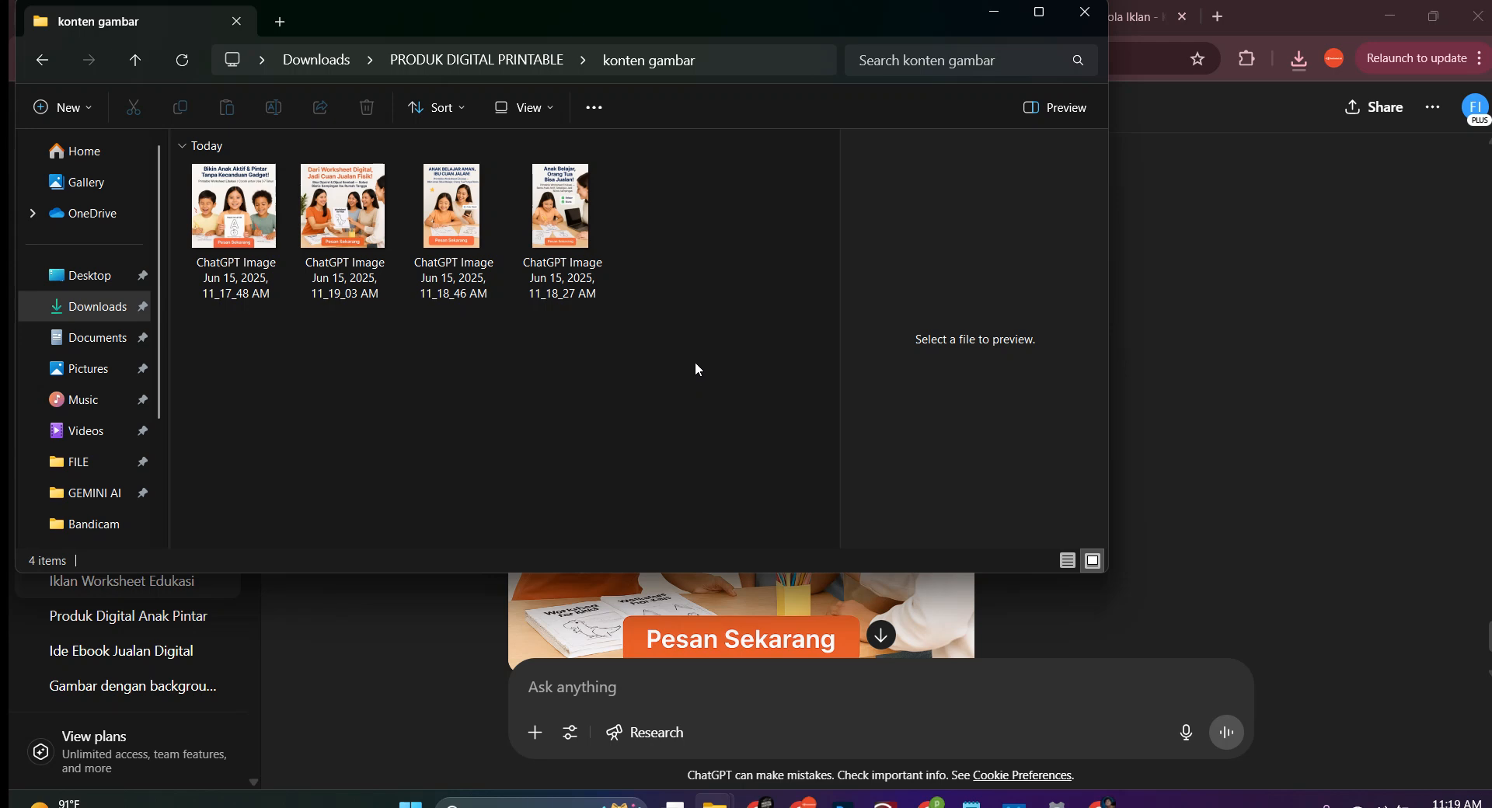
Preview the four ad images in "konten gambar", opening the three-children ad at full view and closing it again
{"action": "left_click_drag", "start_coordinate": [550, 28], "coordinate": [541, 66]}
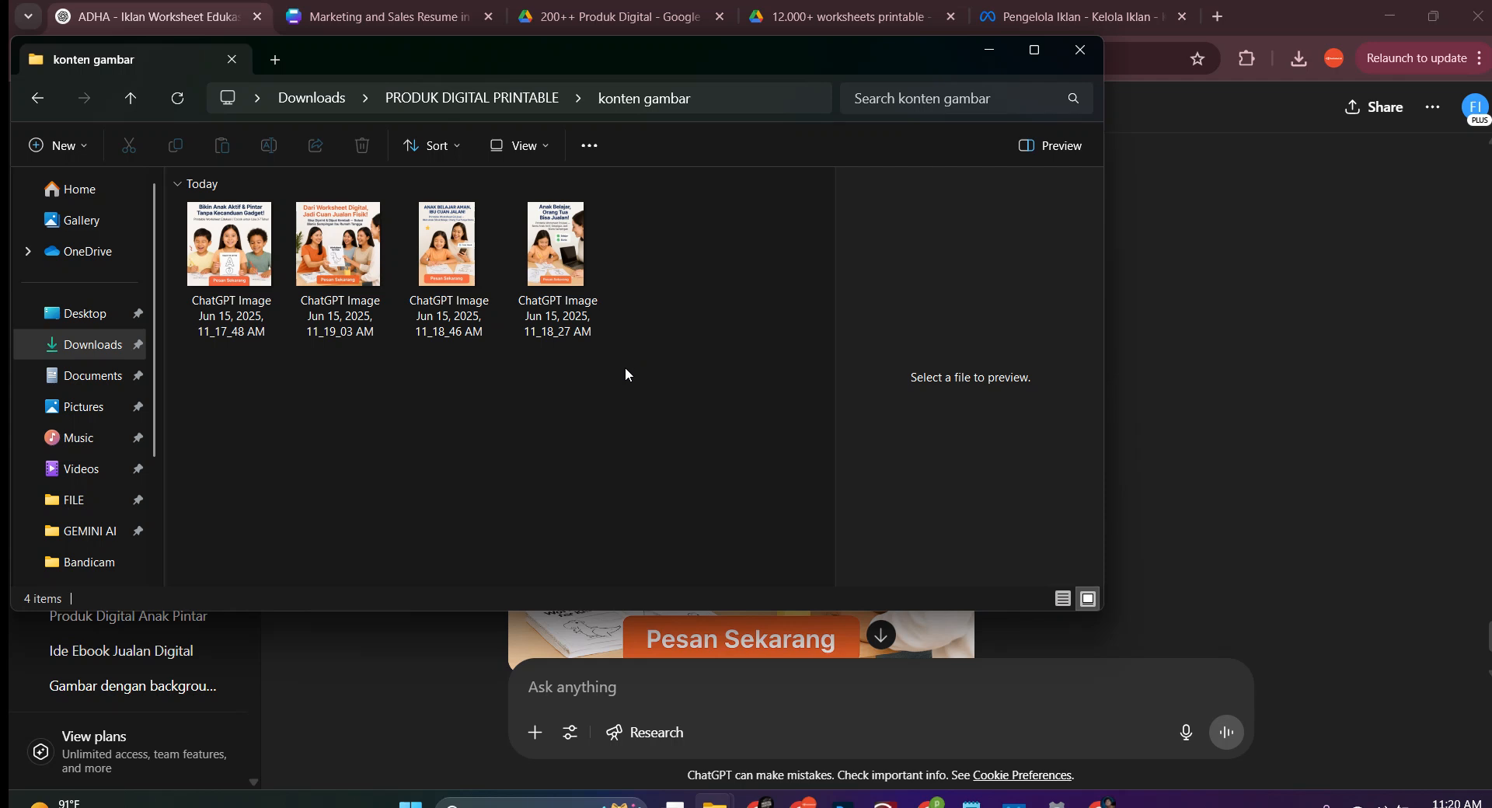
{"action": "double_click", "coordinate": [262, 276]}
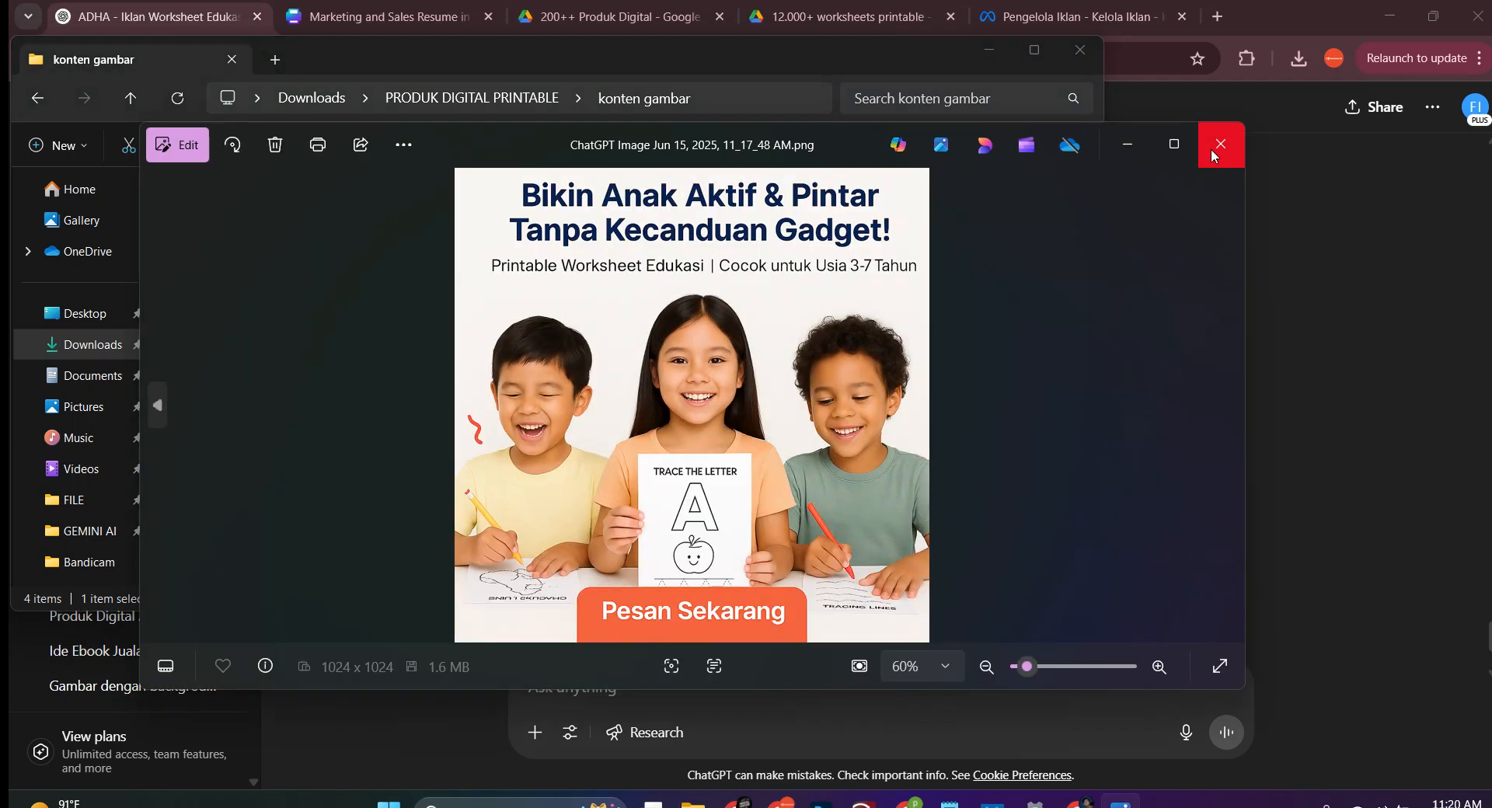
{"action": "left_click", "coordinate": [1220, 144]}
{"action": "left_click", "coordinate": [307, 268]}
{"action": "left_click", "coordinate": [476, 268]}
{"action": "left_click", "coordinate": [592, 273]}
{"action": "left_click", "coordinate": [471, 278]}
{"action": "left_click", "coordinate": [350, 273]}
{"action": "double_click", "coordinate": [277, 264]}
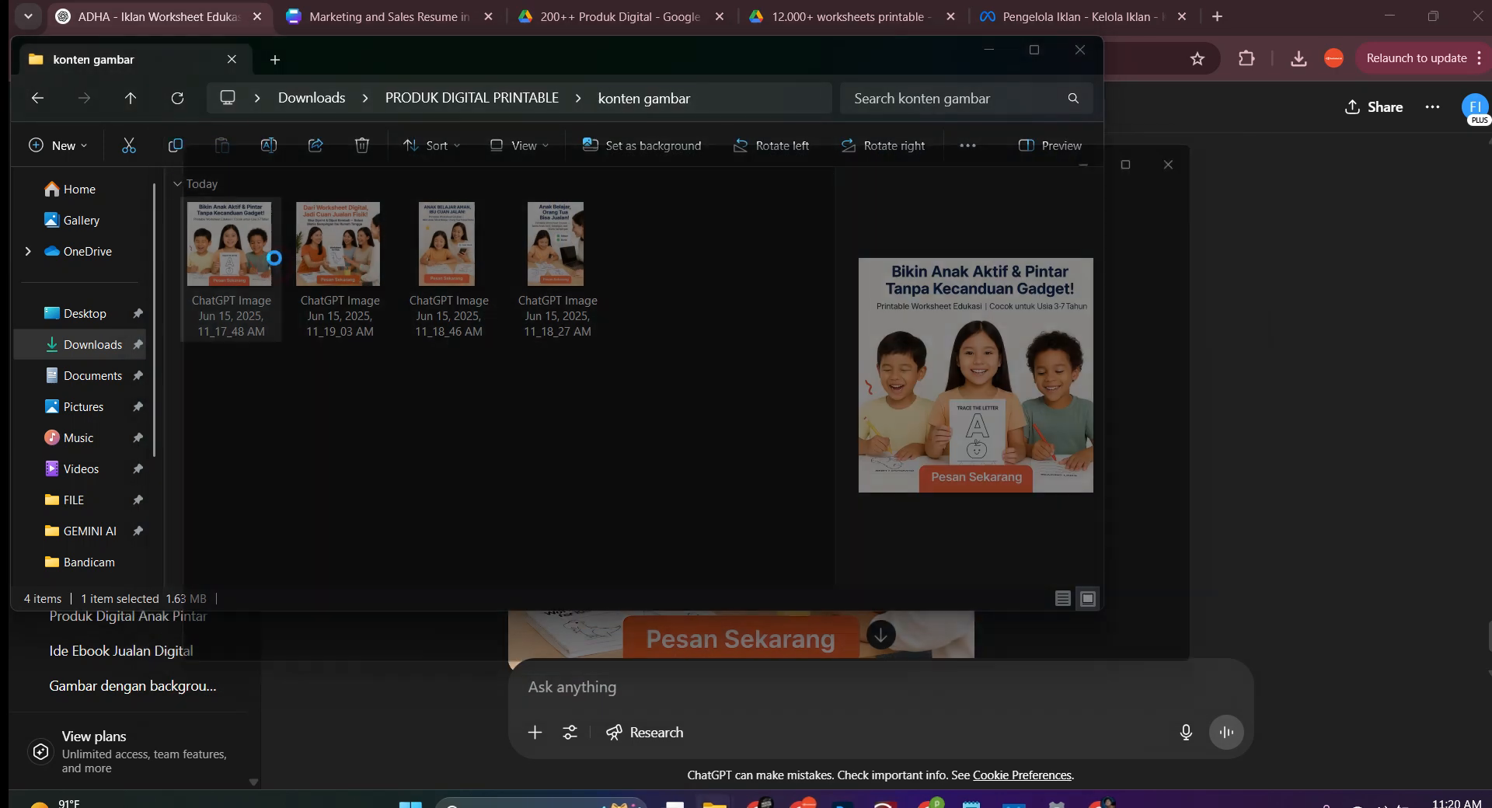
{"action": "left_click", "coordinate": [1220, 144]}
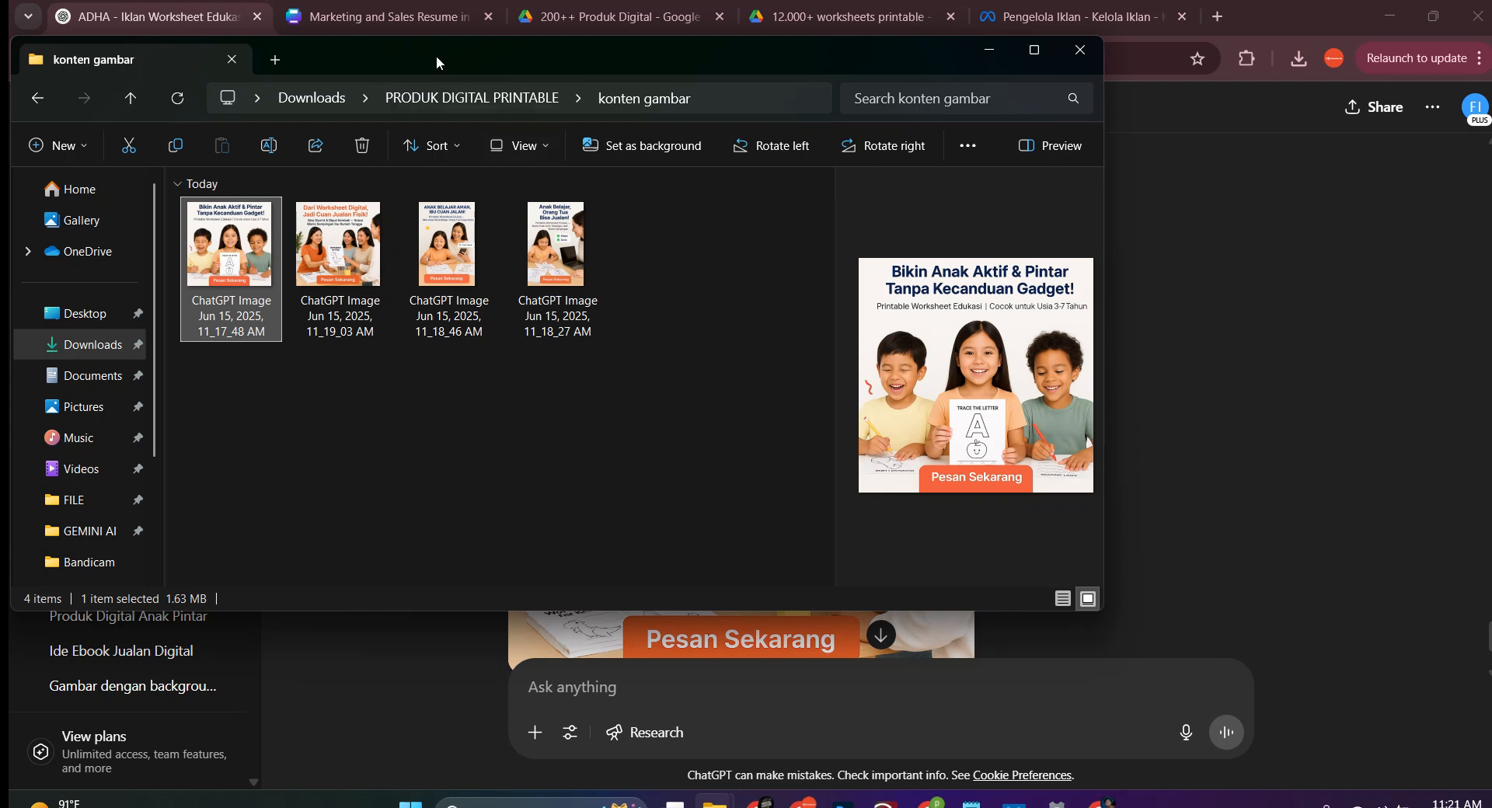
{"action": "left_click_drag", "start_coordinate": [437, 57], "coordinate": [438, 51]}
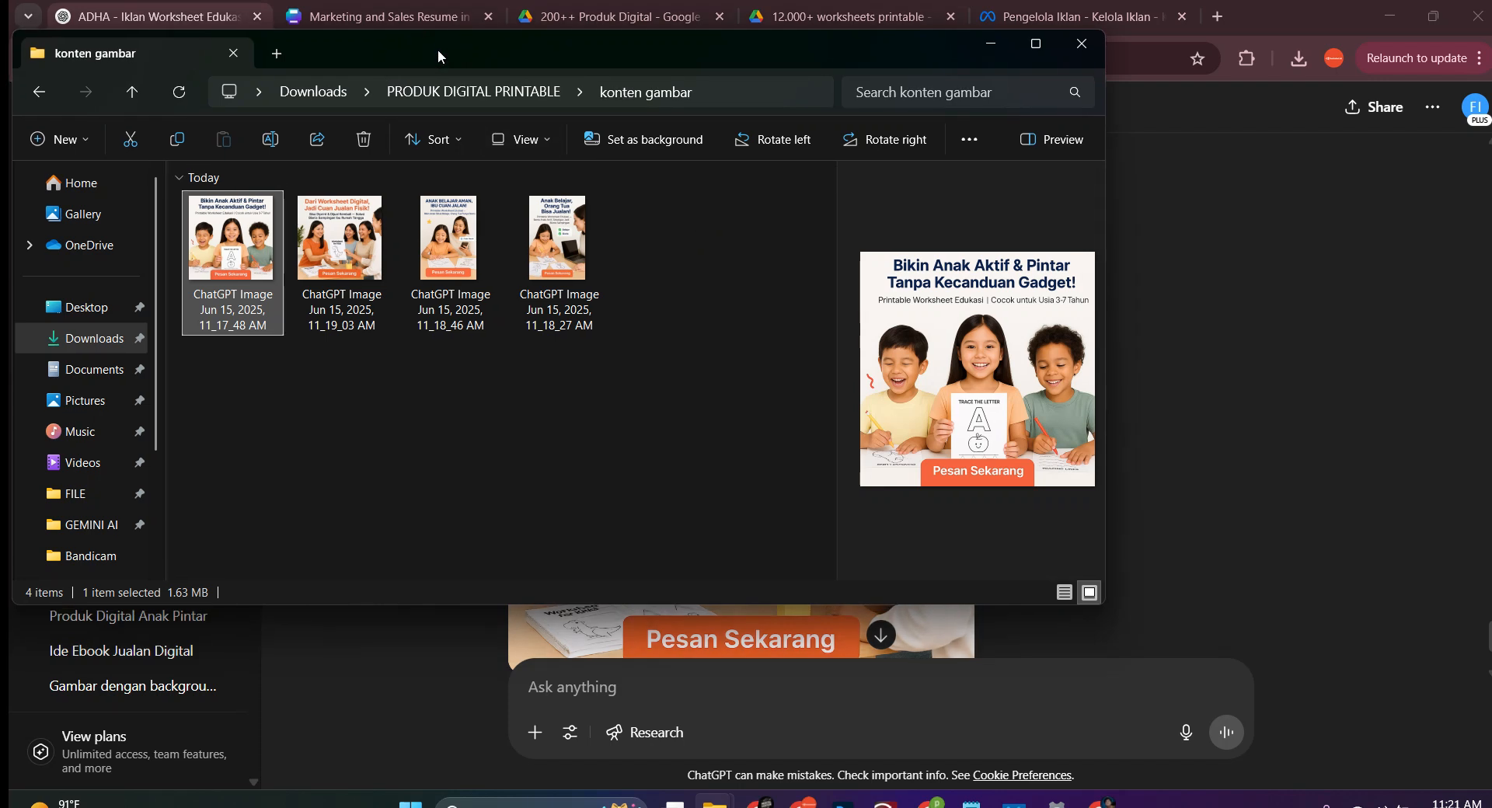